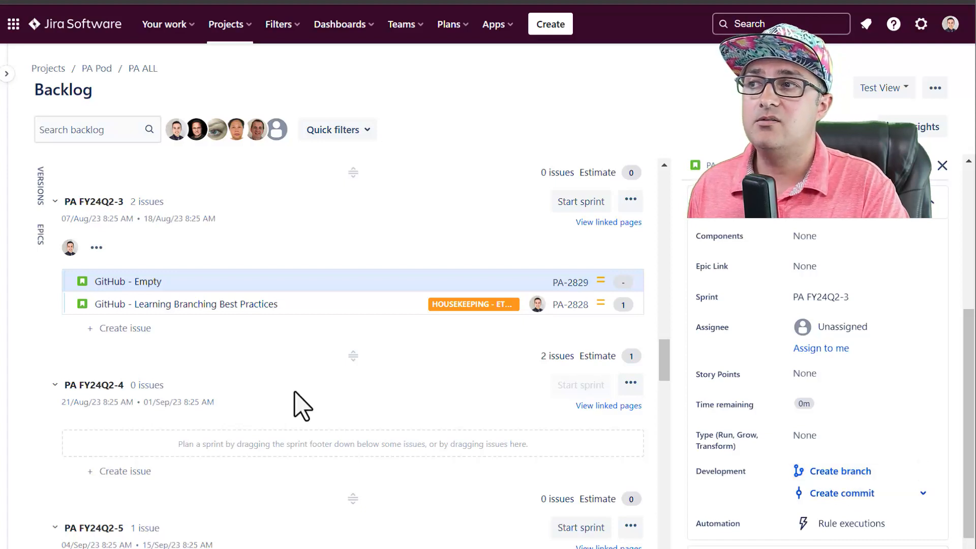
From Jira issue PA-2828's linked branch, open pa-2828-bg-updatefinrules in the MAG_Planning GitHub repository
click(280, 299)
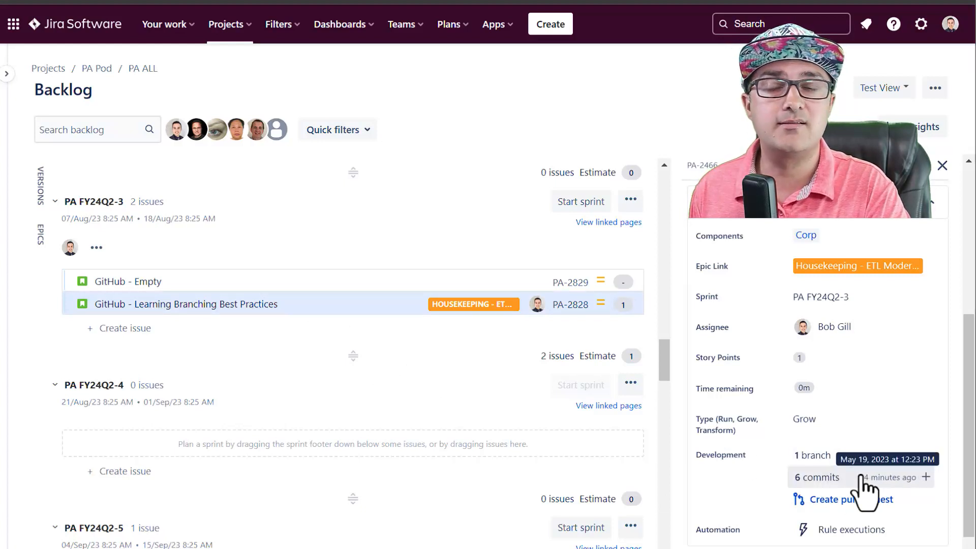
click(838, 460)
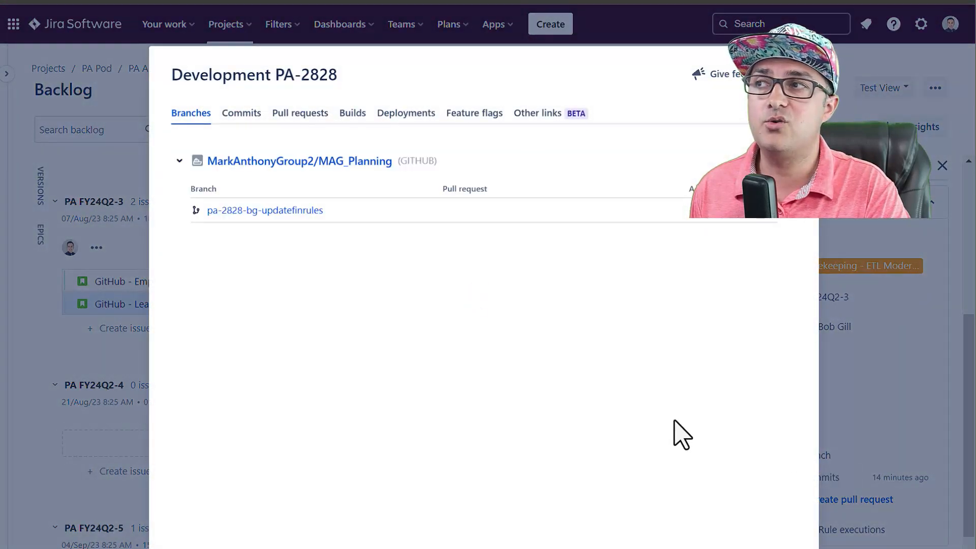
click(225, 211)
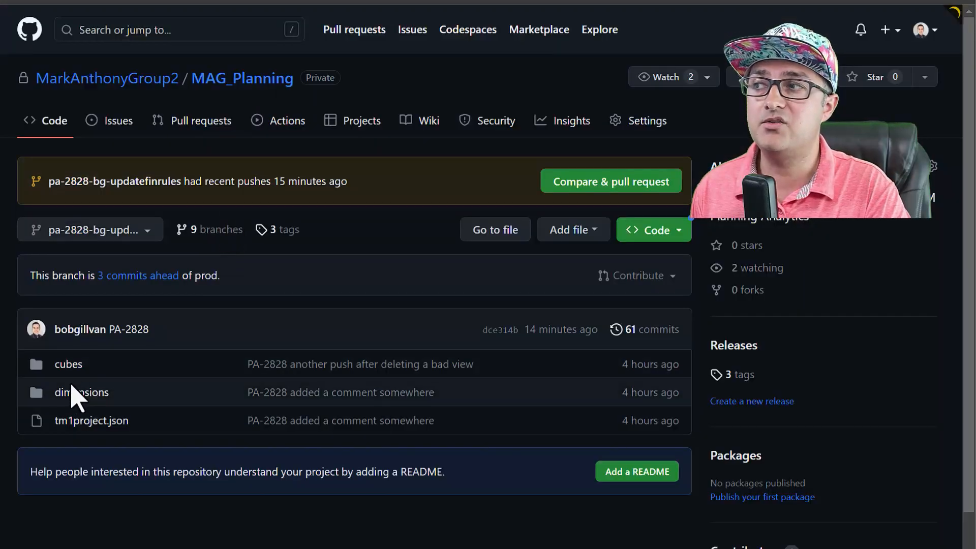
Browse the cubes folder on branch pa-2828-bg-updatefinrules, then return to PA-2828 in Jira
click(68, 365)
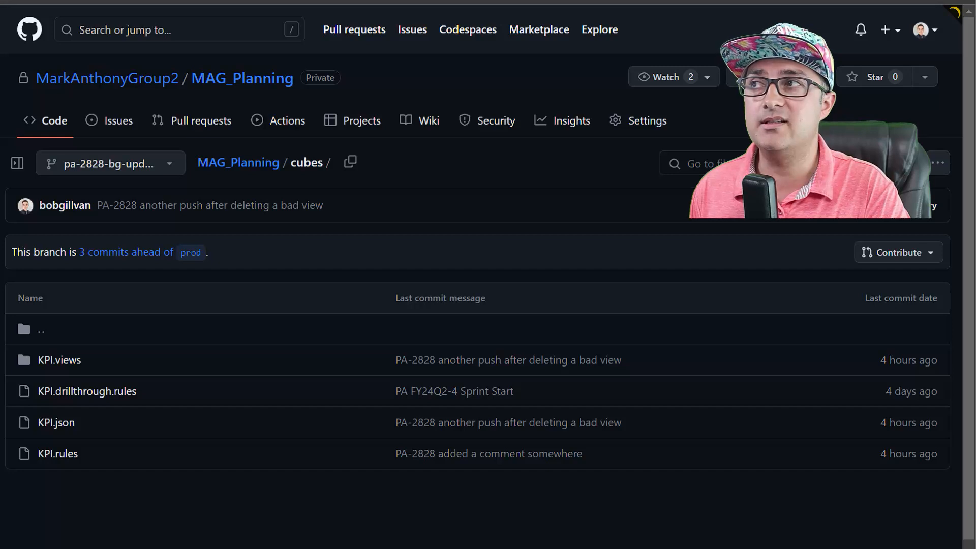
click(109, 2)
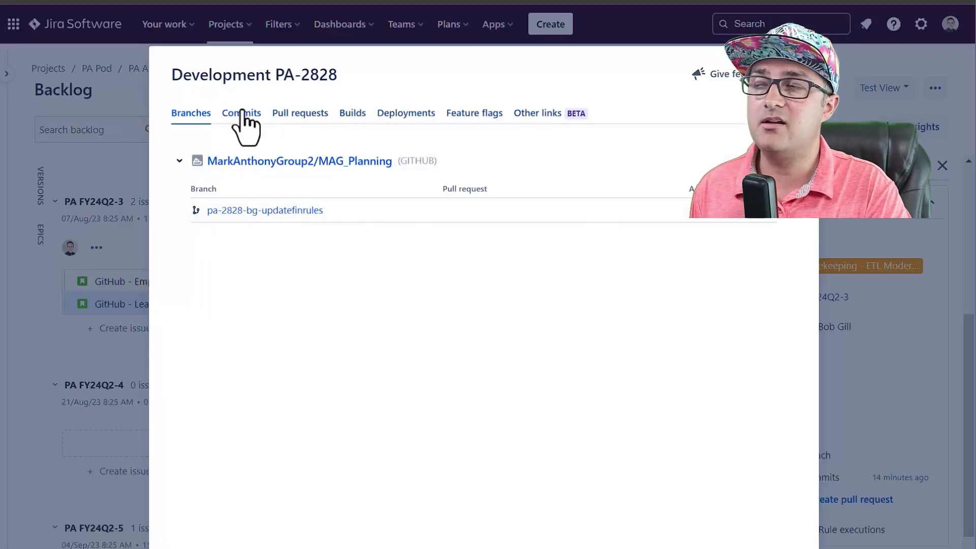
Close the development overview and view the six commits linked to PA-2828
key(Escape)
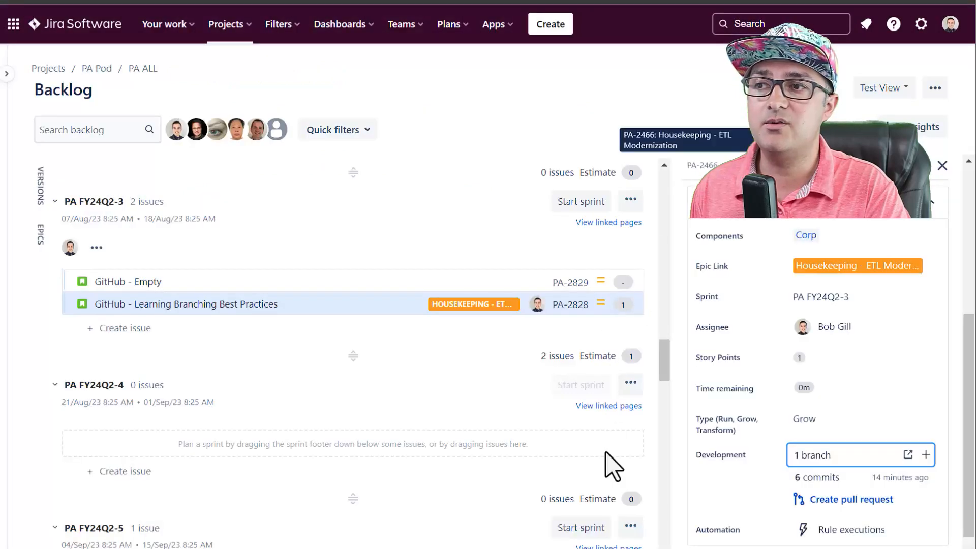
click(853, 482)
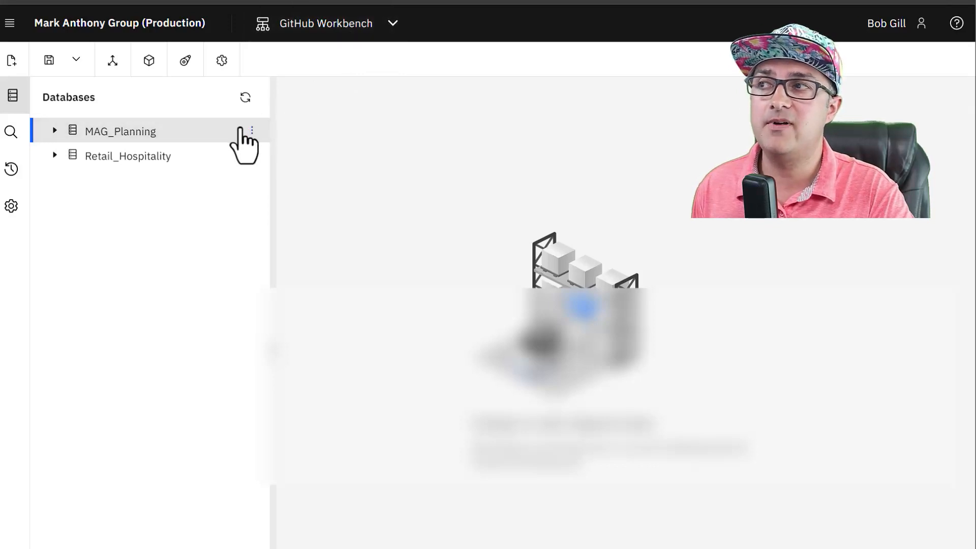
Launch 'Add objects to repository' for the development MAG_Planning database, reaching the MAG_Planning.git Authentication step
click(258, 132)
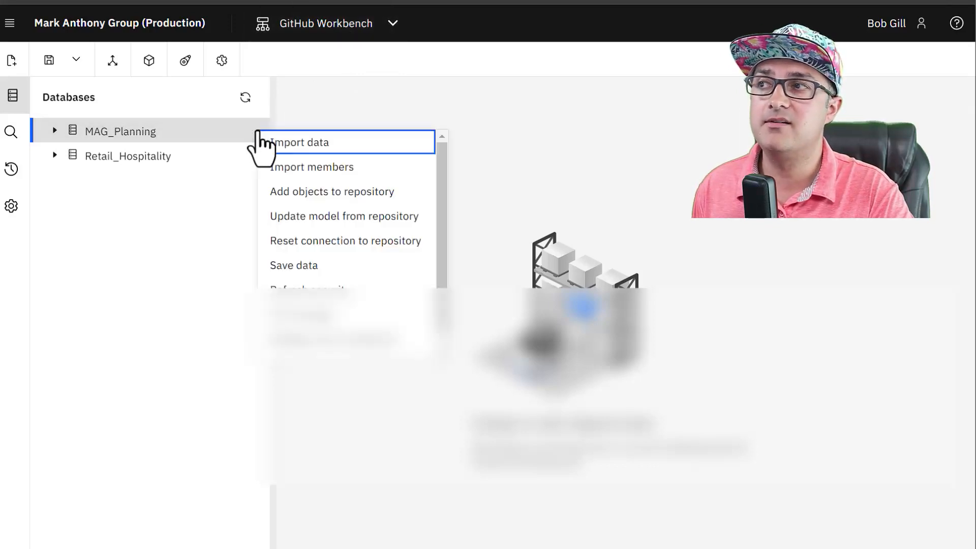
click(401, 199)
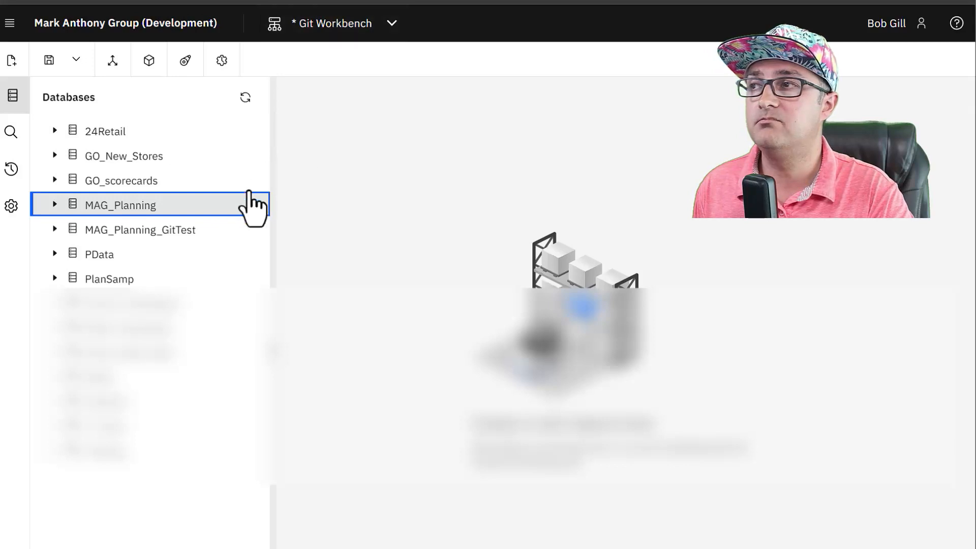
mouse_move(246, 206)
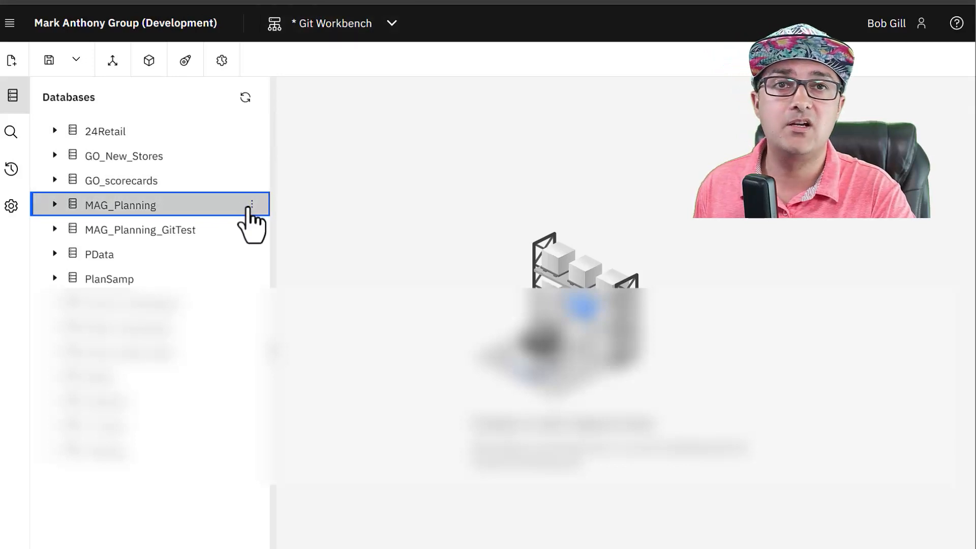
click(252, 205)
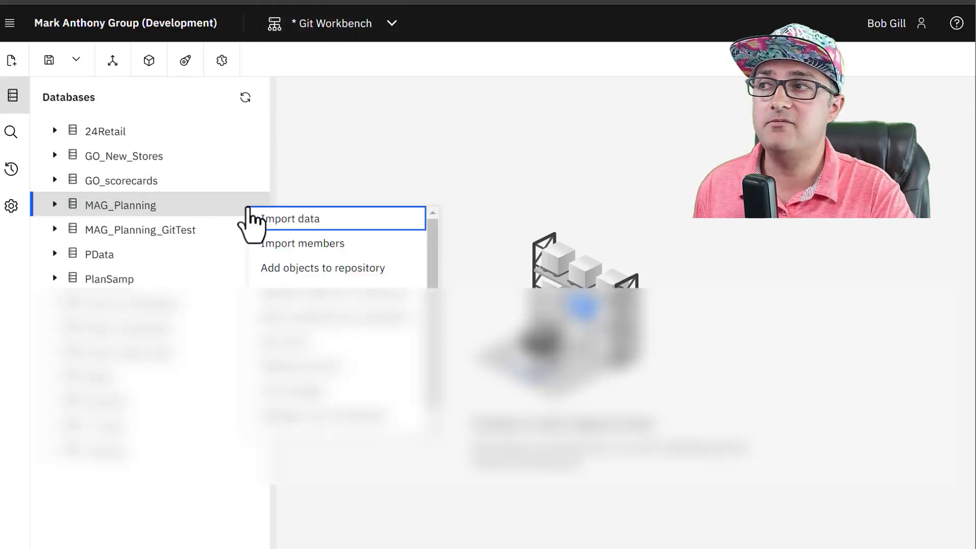
click(321, 274)
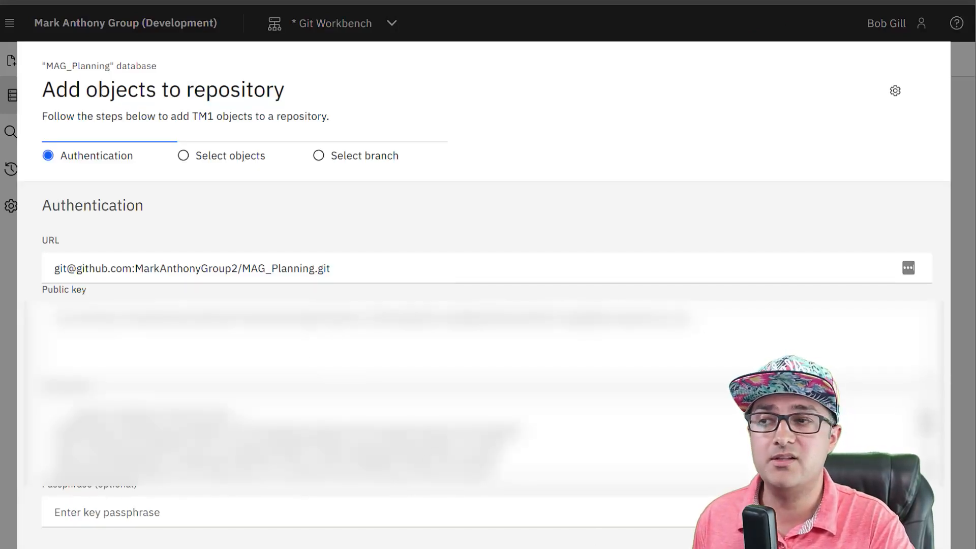
Select all seven categories: cubes, dimensions, processes, chores, control cubes, control dimensions, control processes
click(874, 544)
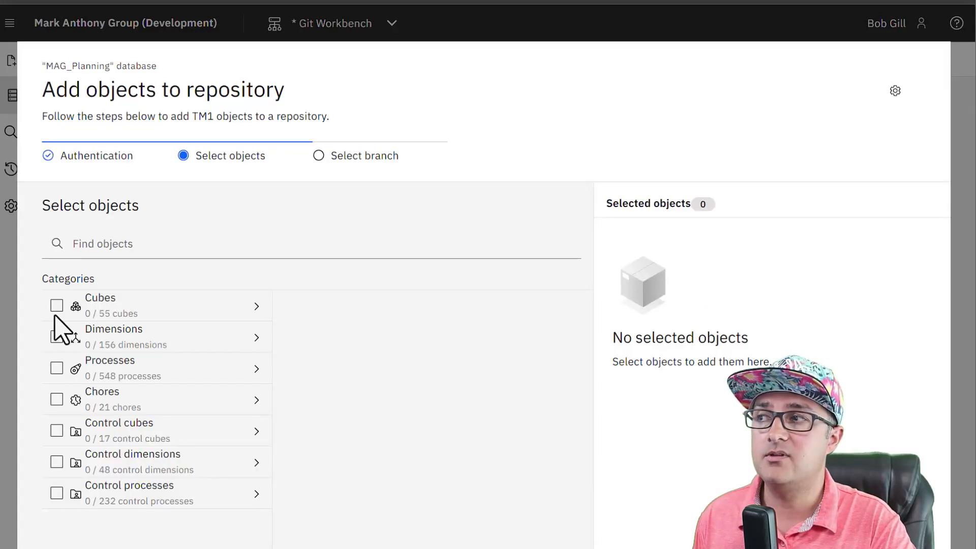
click(56, 305)
click(56, 337)
click(56, 368)
click(56, 400)
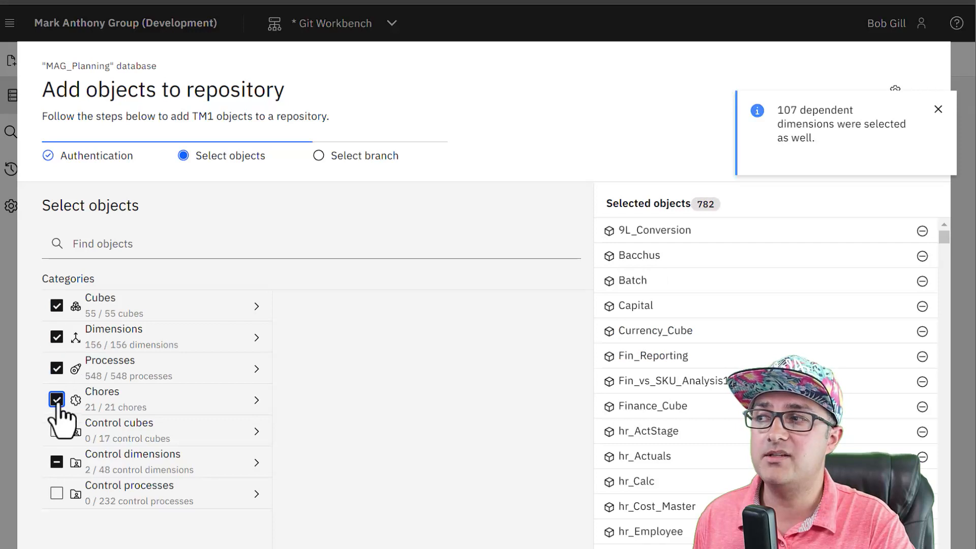
click(57, 430)
click(56, 462)
click(56, 493)
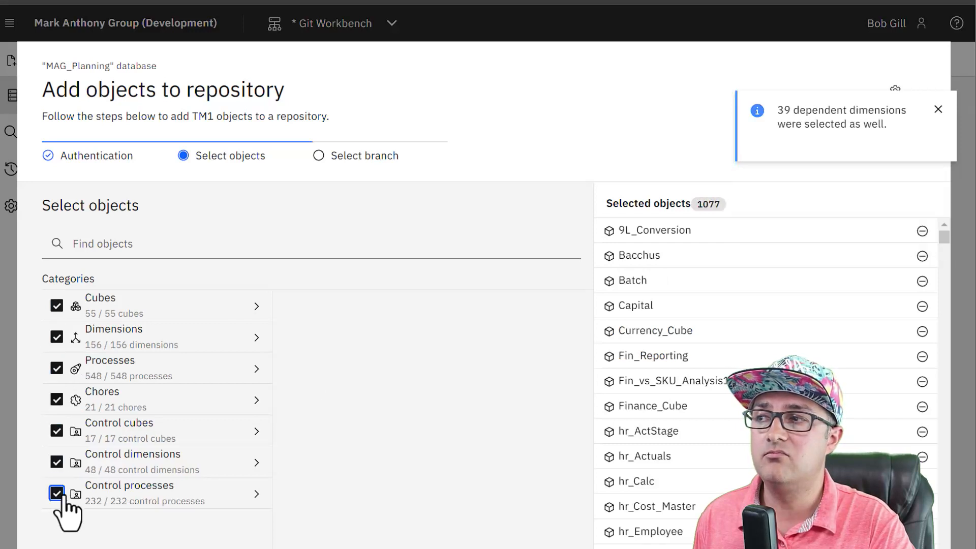
Target the existing dev branch and enter a PA-2828 commit message
click(891, 546)
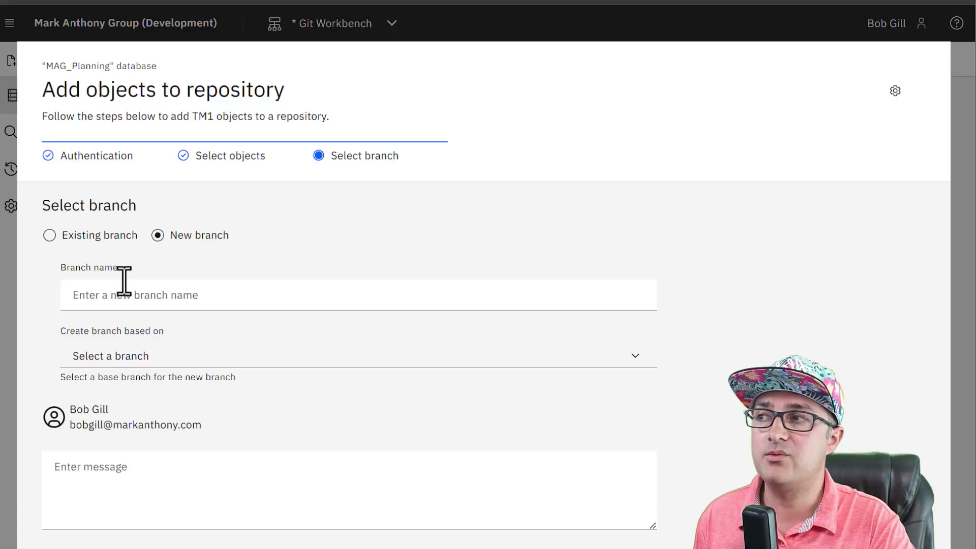
click(70, 238)
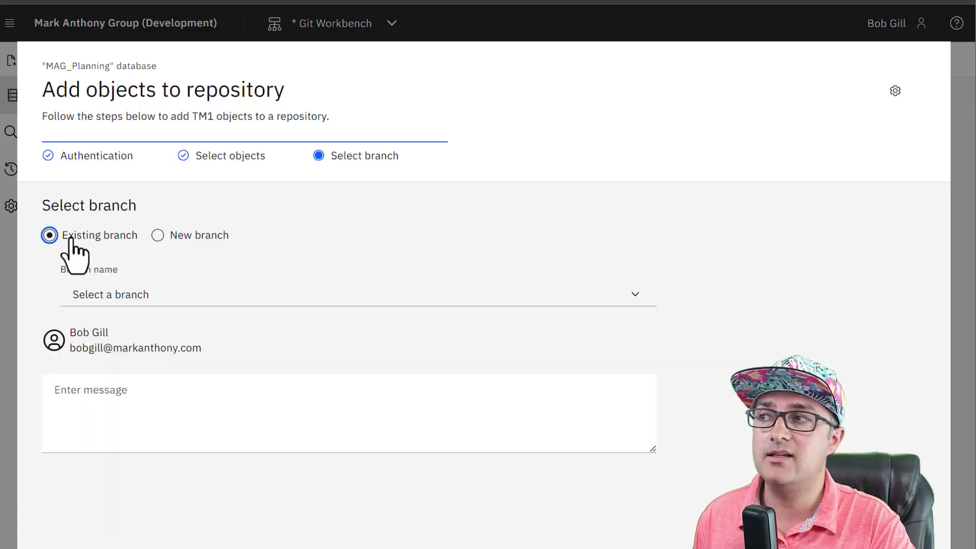
click(266, 299)
click(120, 415)
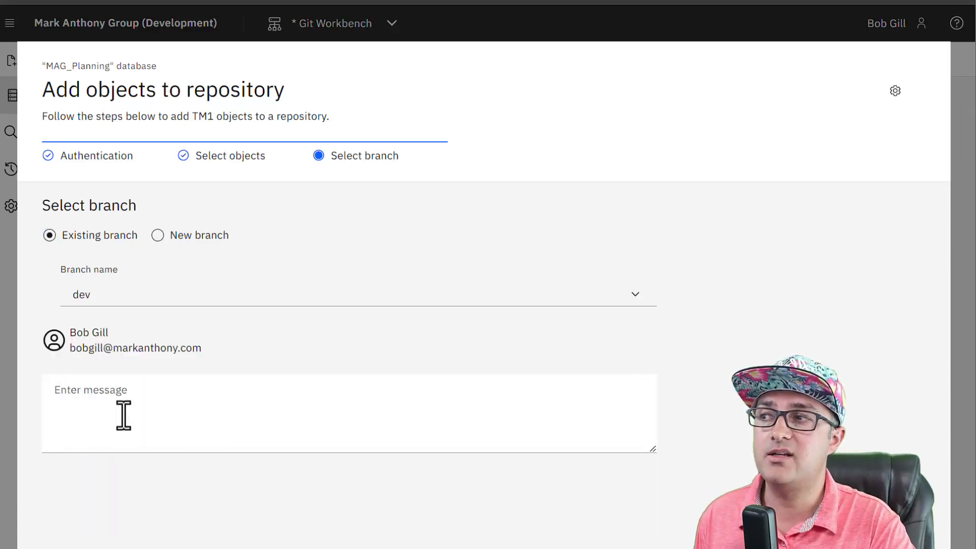
click(122, 414)
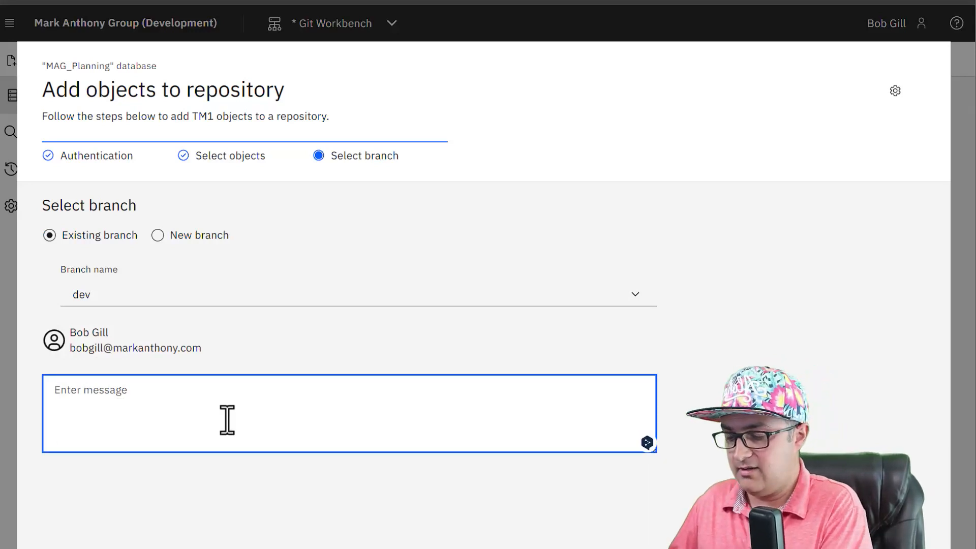
text(PA-2828)
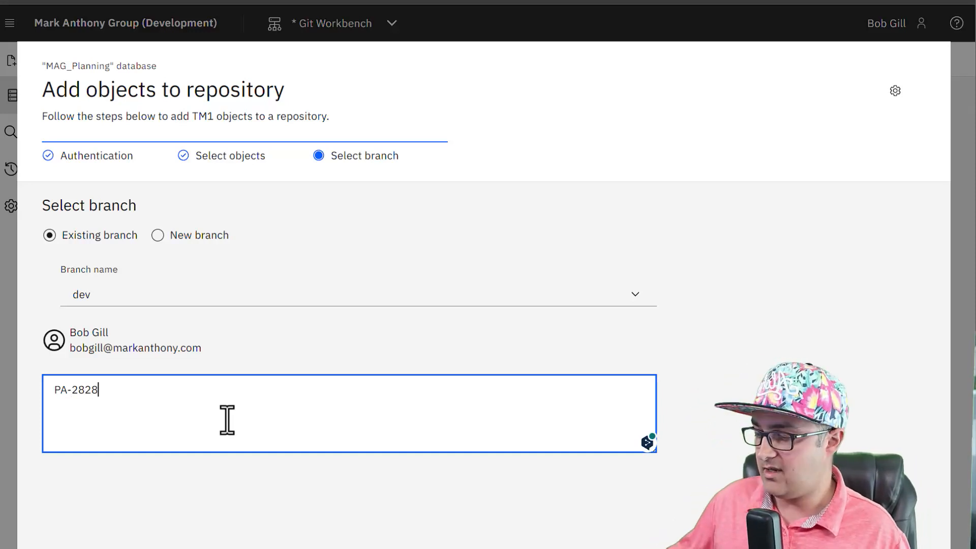
text( dmeo)
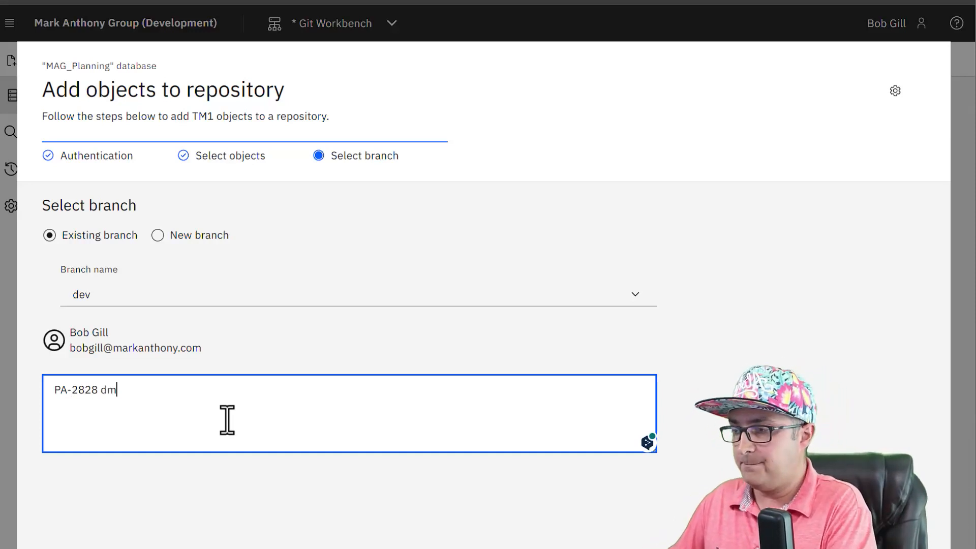
key(BackSpace)
key(BackSpace)
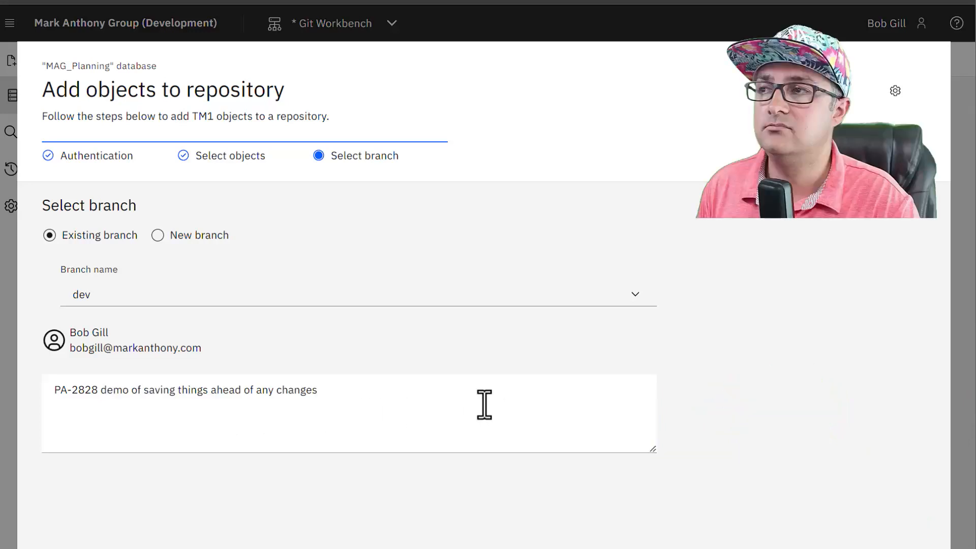
click(483, 404)
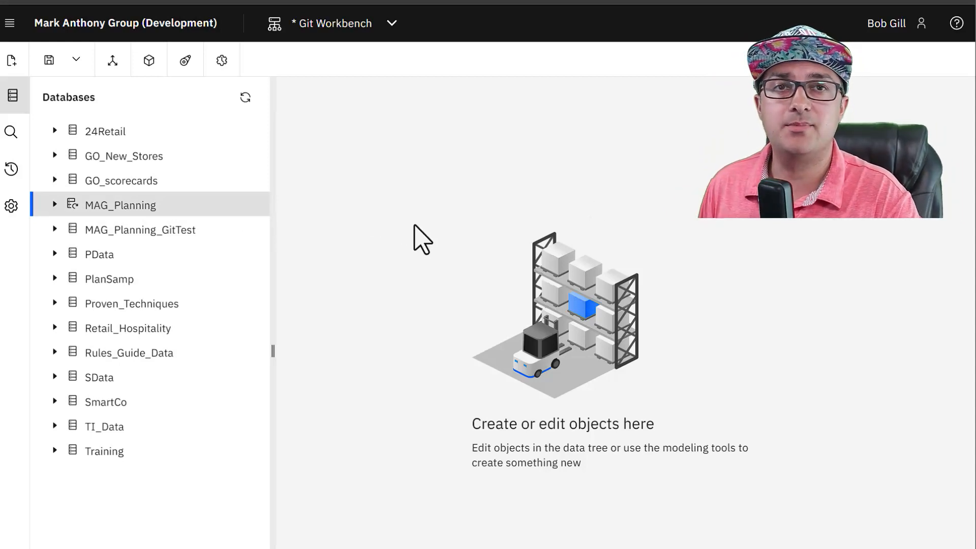
Insert '# added another comment' below '# New comment' in the KPI cube rules and save
click(53, 208)
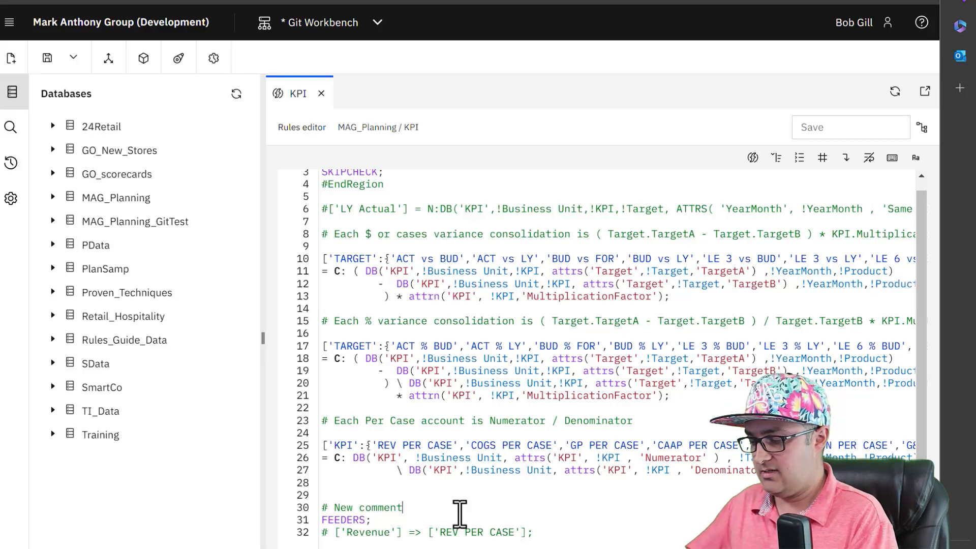
key(Return)
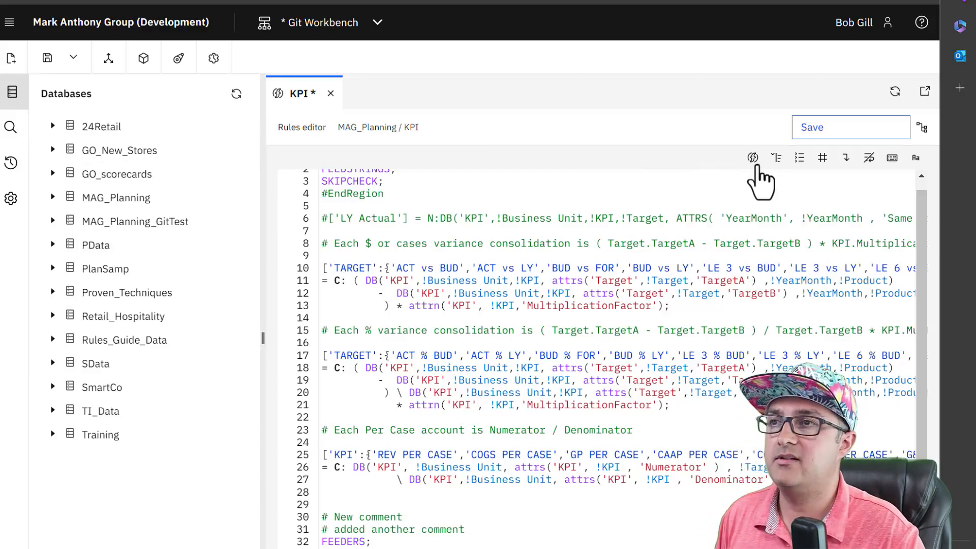
click(847, 125)
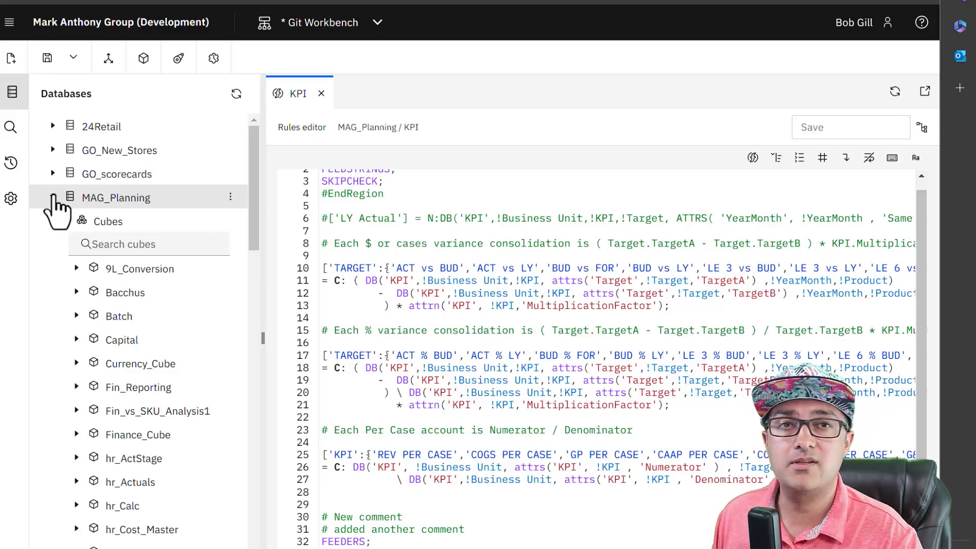
Add MAG_Planning objects to the repository, selecting the KPI cube with its five dependent dimensions
click(232, 197)
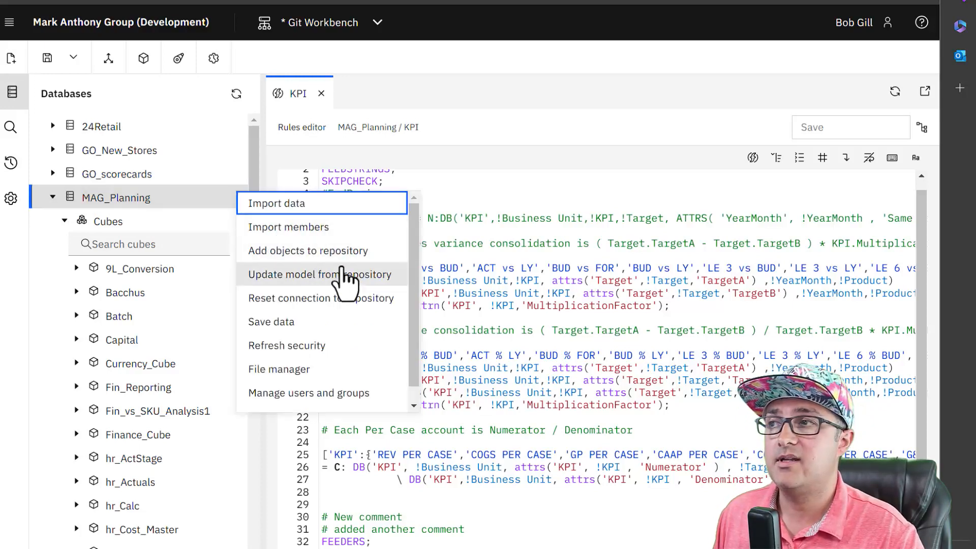
click(359, 251)
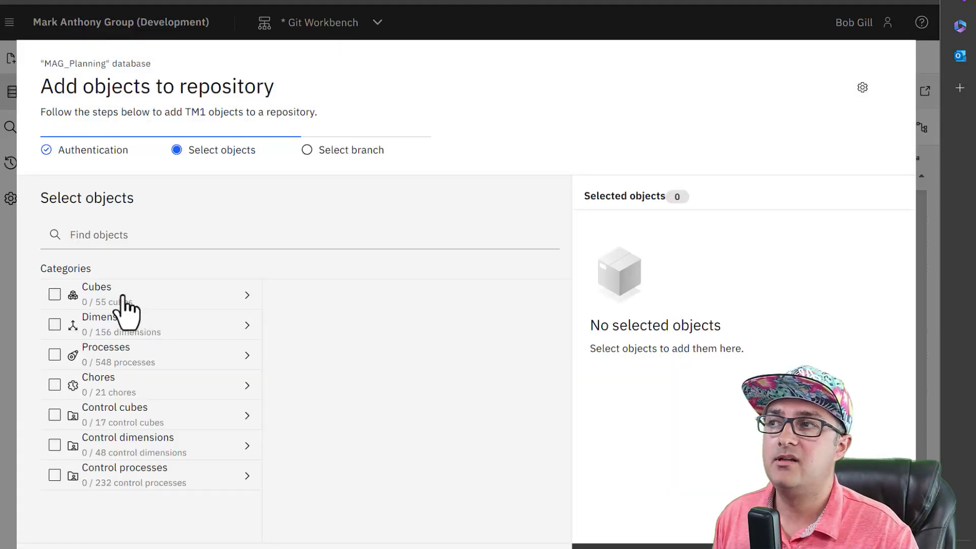
click(124, 297)
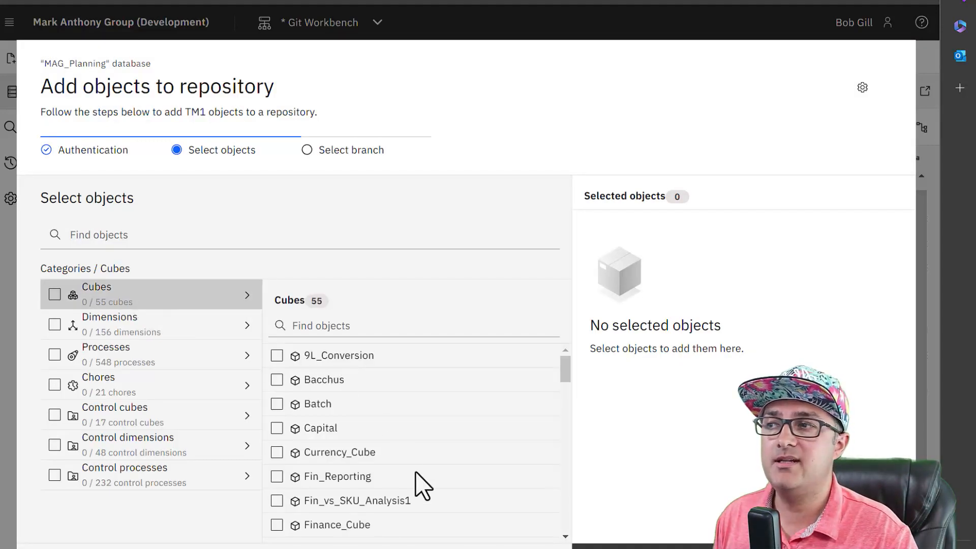
scroll(423, 483, down, 1)
scroll(423, 483, down, 5)
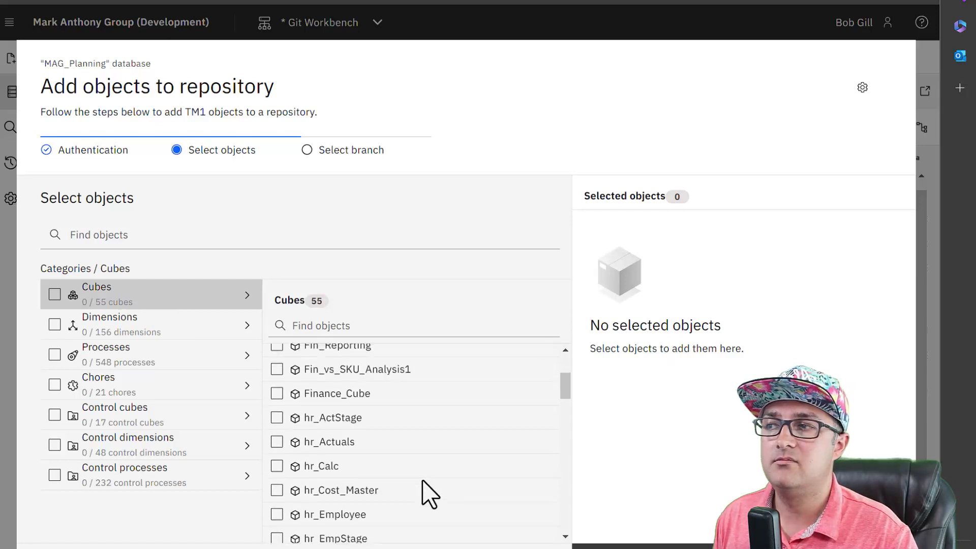
scroll(429, 494, down, 4)
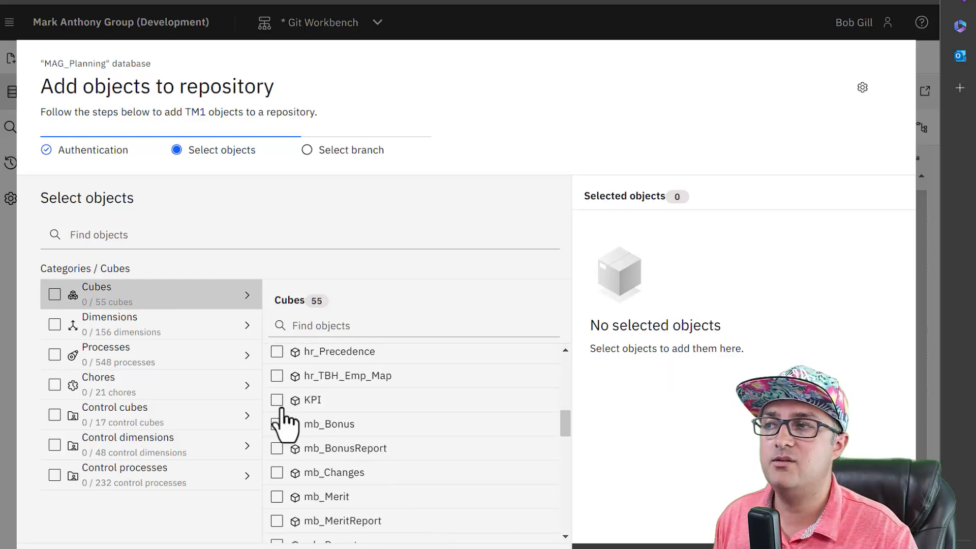
click(277, 402)
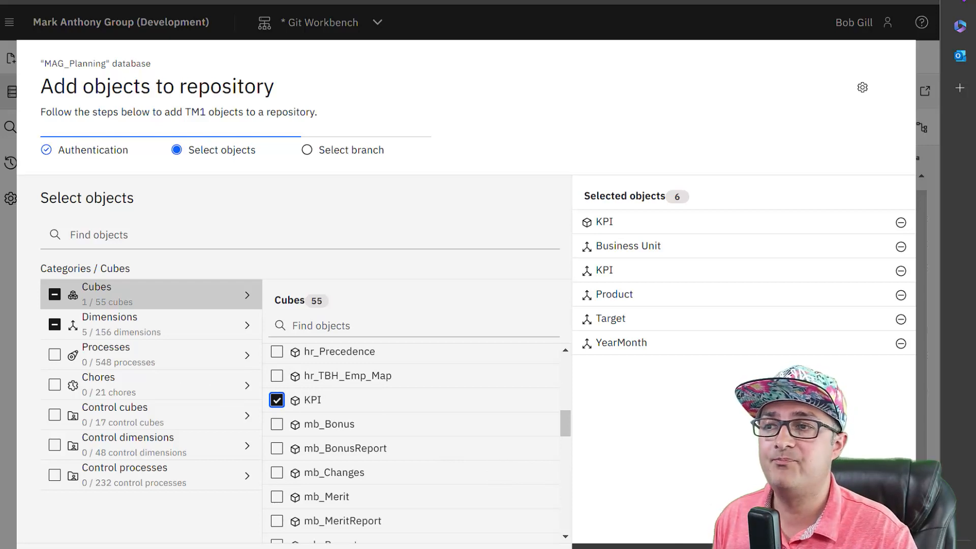
click(813, 546)
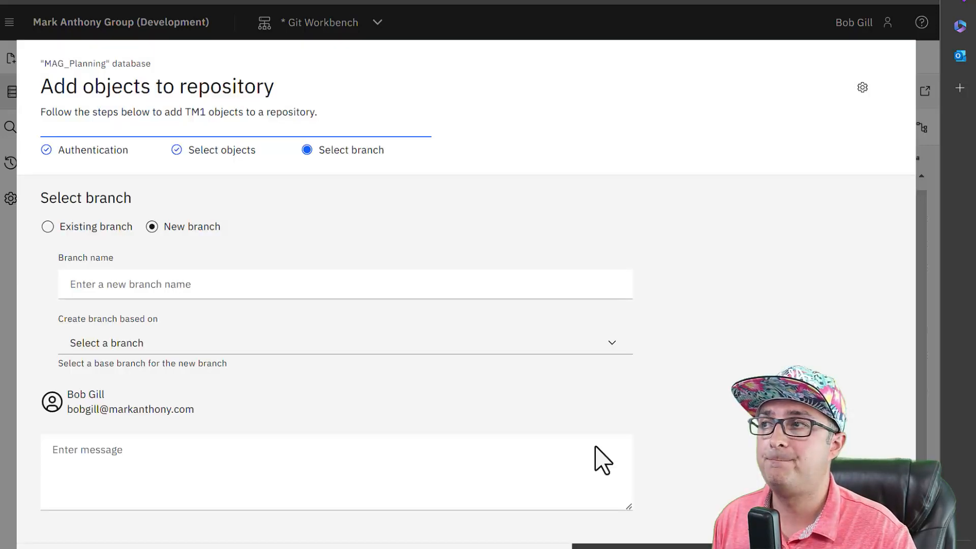
Target the existing pa-2828-bg-updatefinrules branch and enter a PA-2828 commit message
click(87, 227)
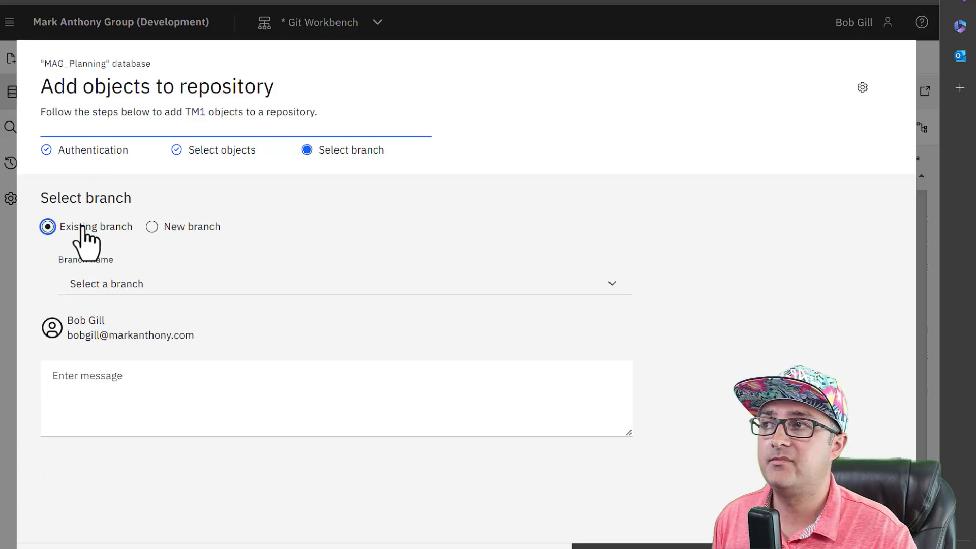
click(194, 293)
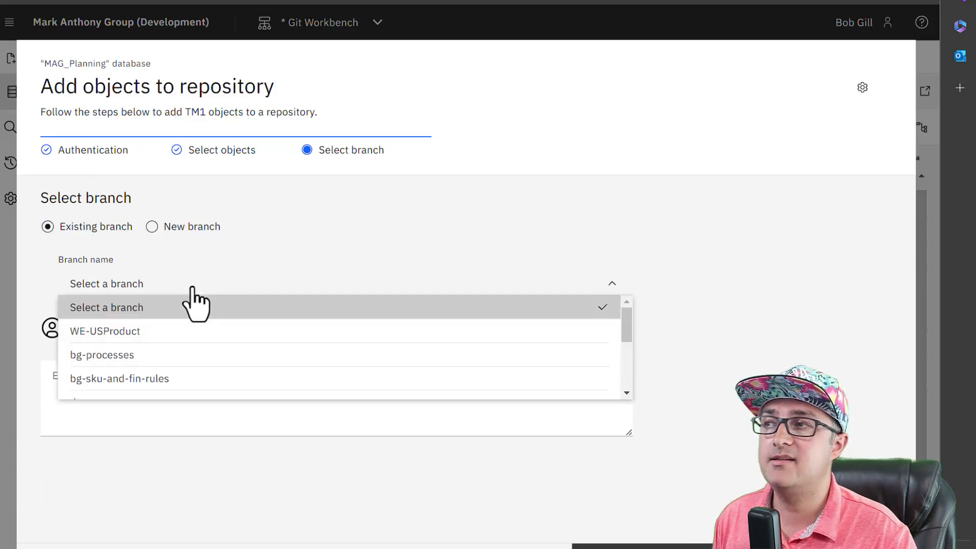
click(167, 228)
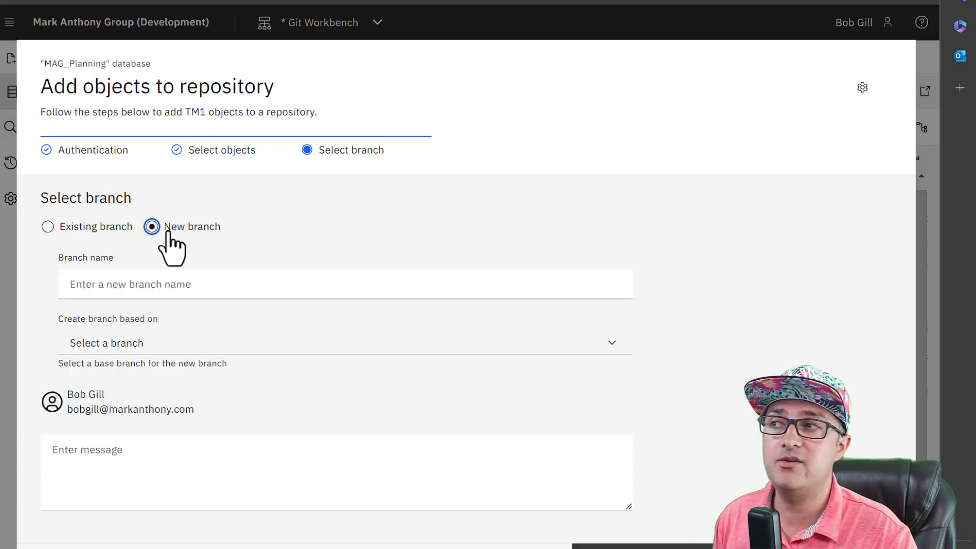
click(75, 228)
click(185, 283)
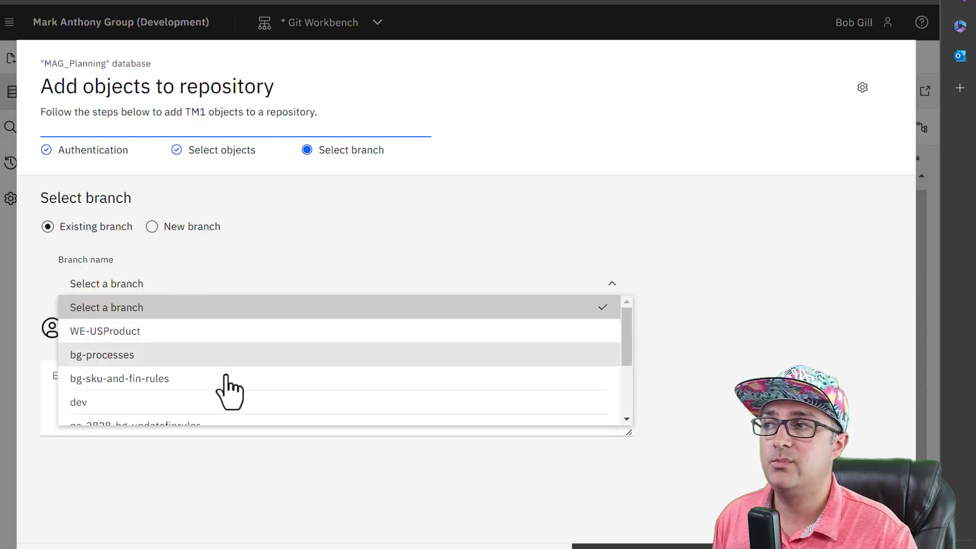
scroll(225, 377, down, 1)
click(230, 400)
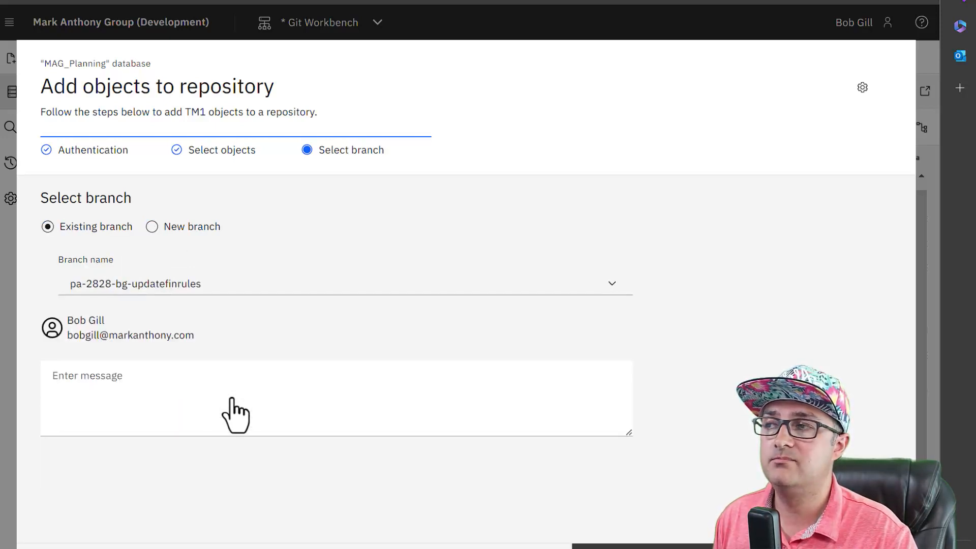
click(231, 399)
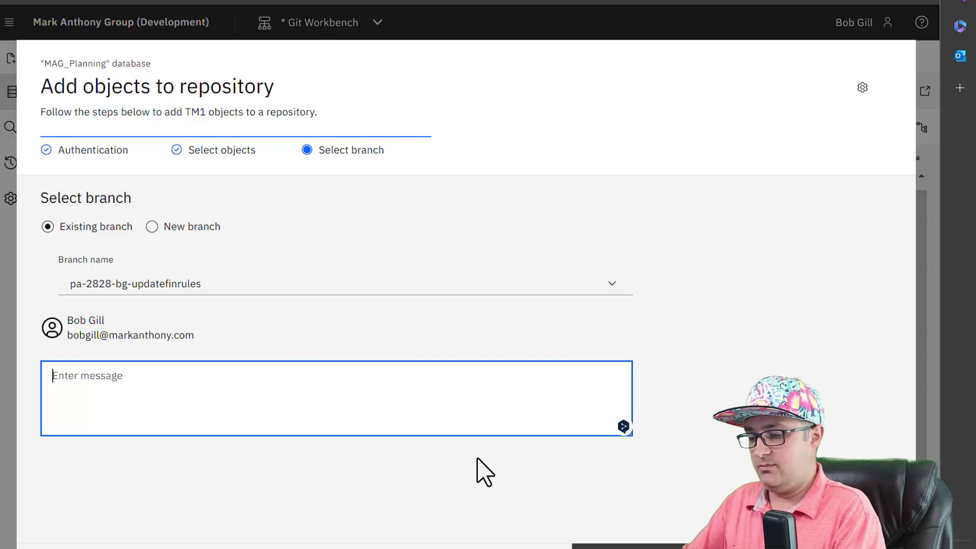
text(PA-282)
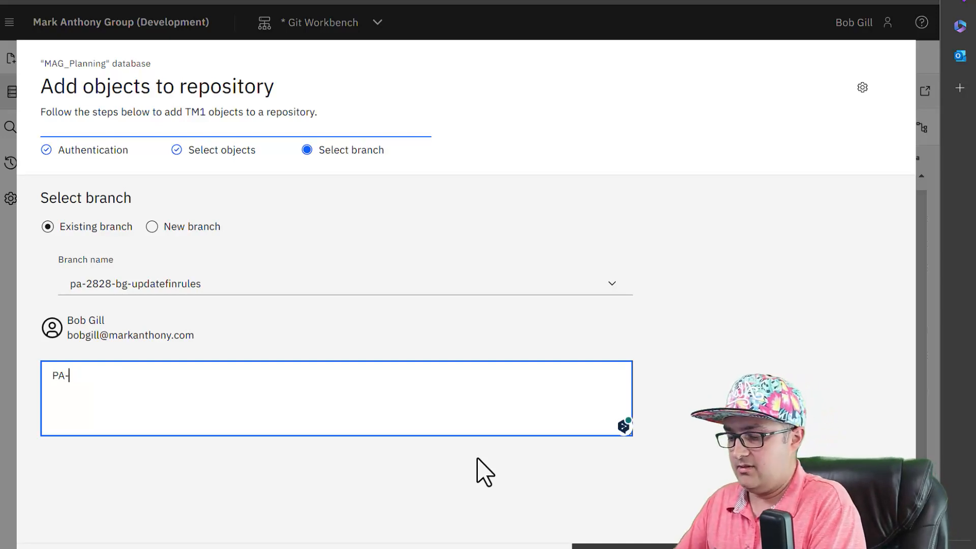
text(8)
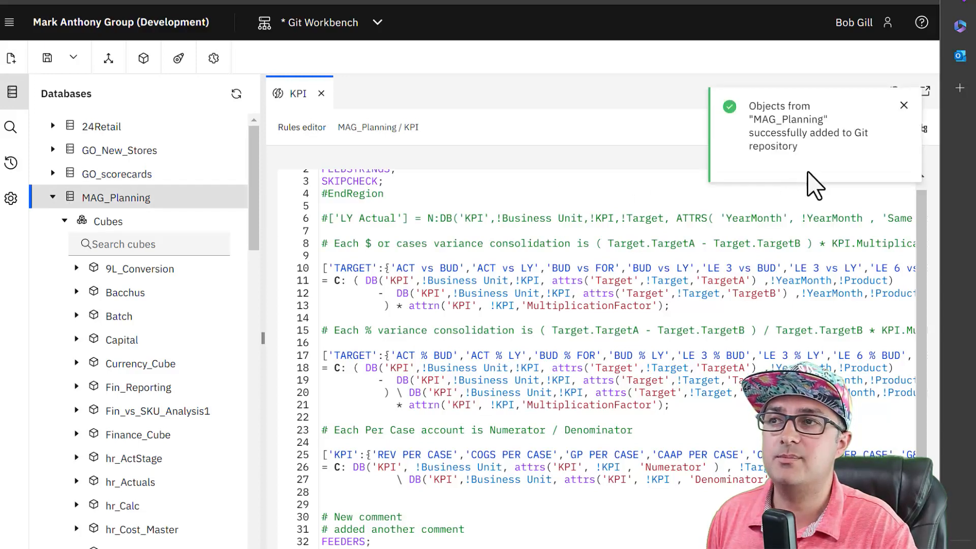
Close the KPI rules editor and bring up the MAG_Planning database's actions menu
click(320, 93)
mouse_move(229, 201)
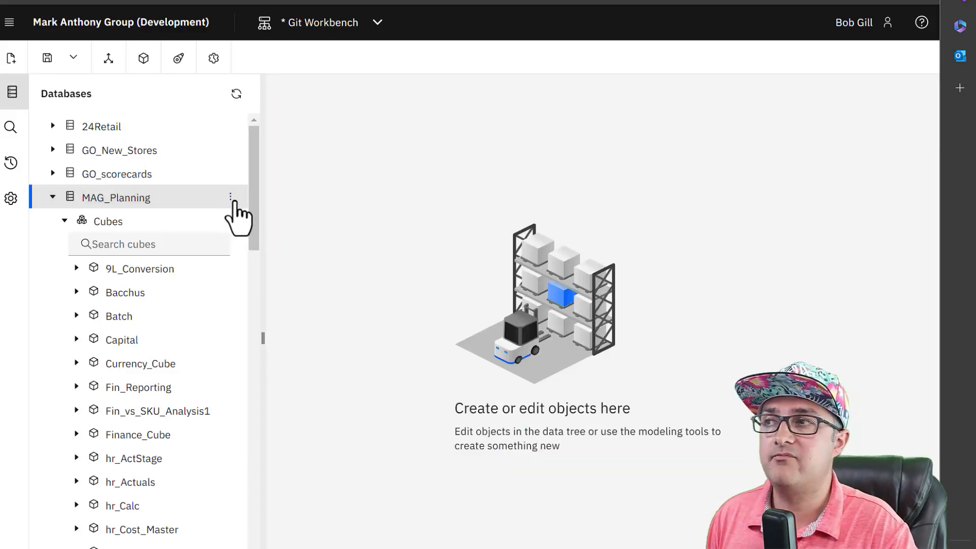
click(232, 199)
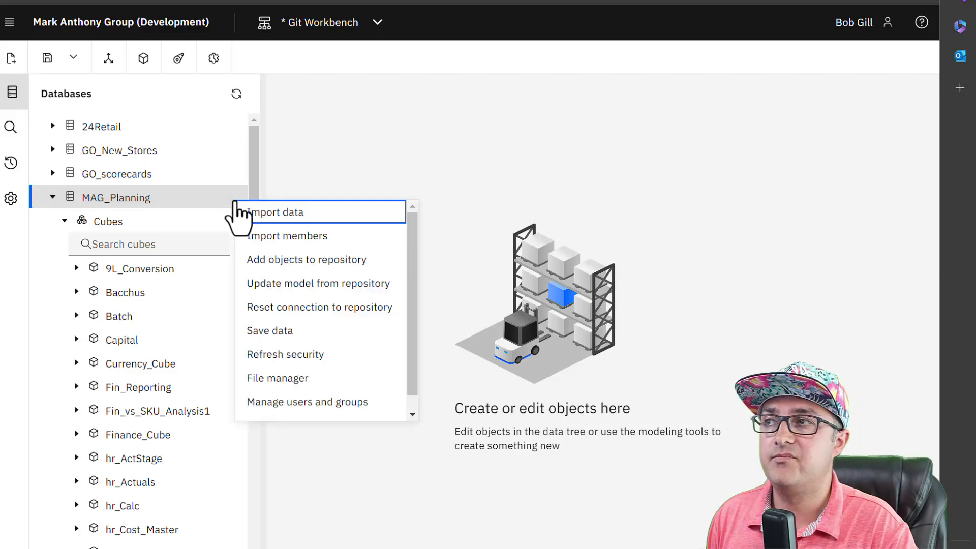
Start adding MAG_Planning objects and tick all seven object categories, 845 objects in total
click(309, 260)
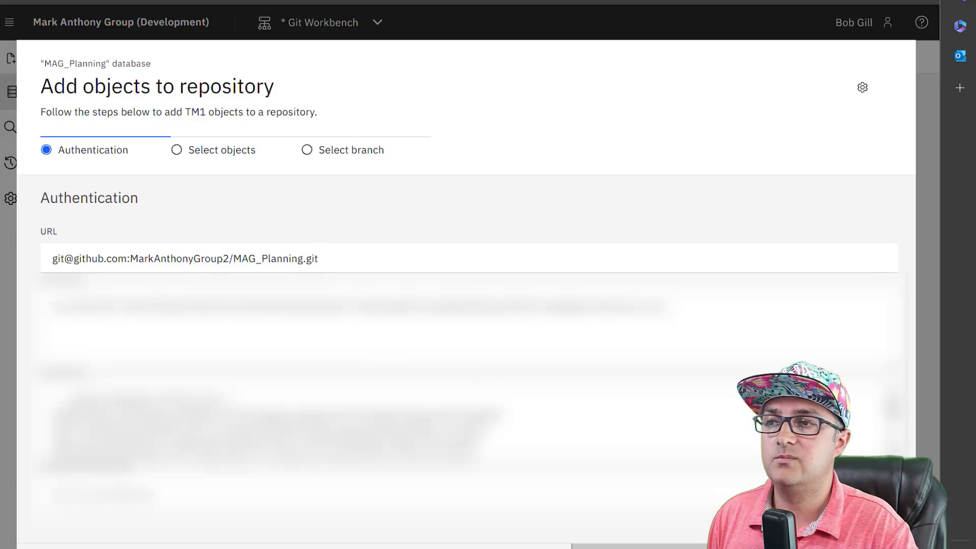
click(828, 547)
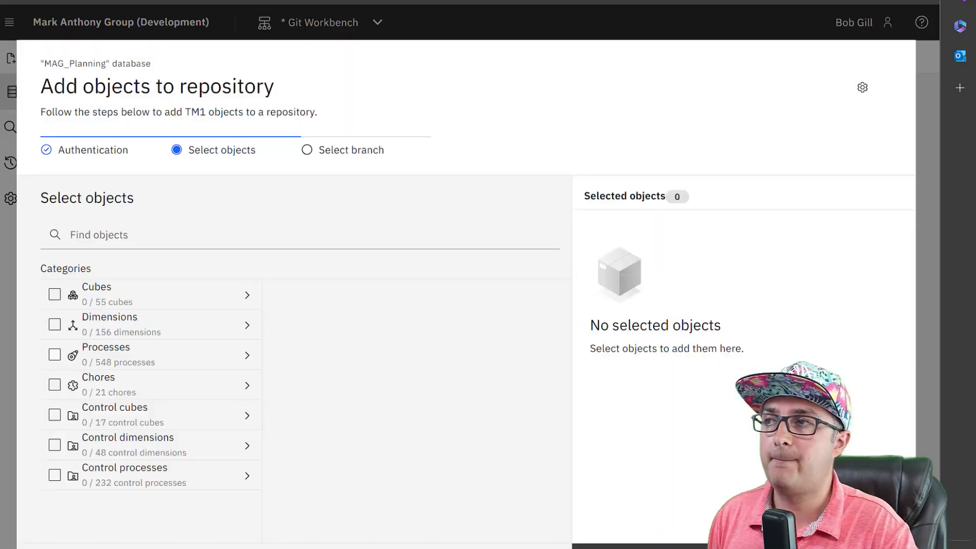
click(55, 295)
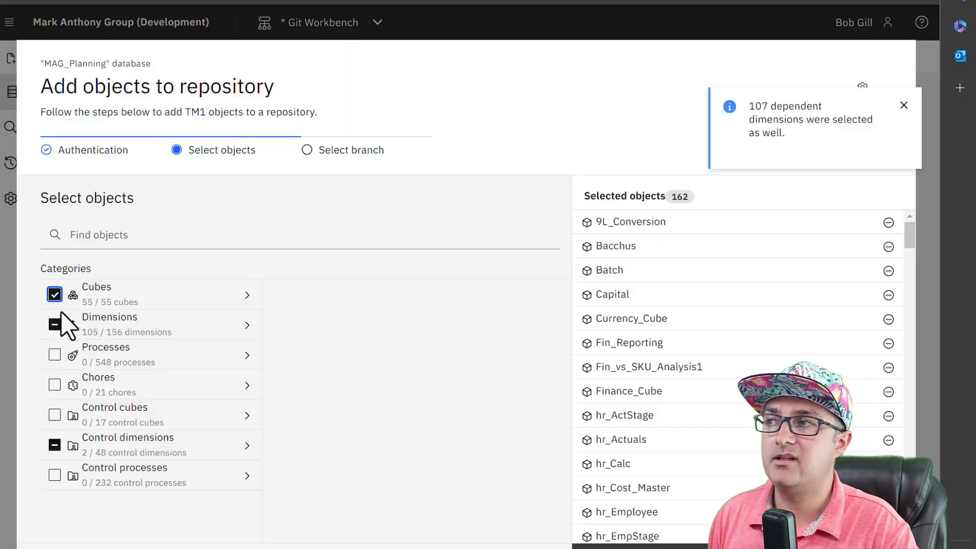
click(55, 325)
click(54, 355)
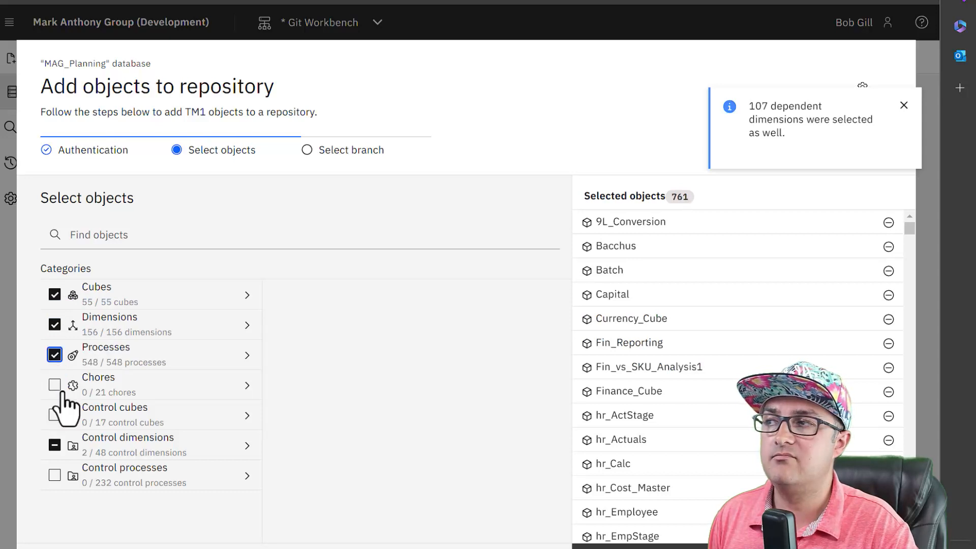
click(54, 384)
click(55, 414)
click(54, 445)
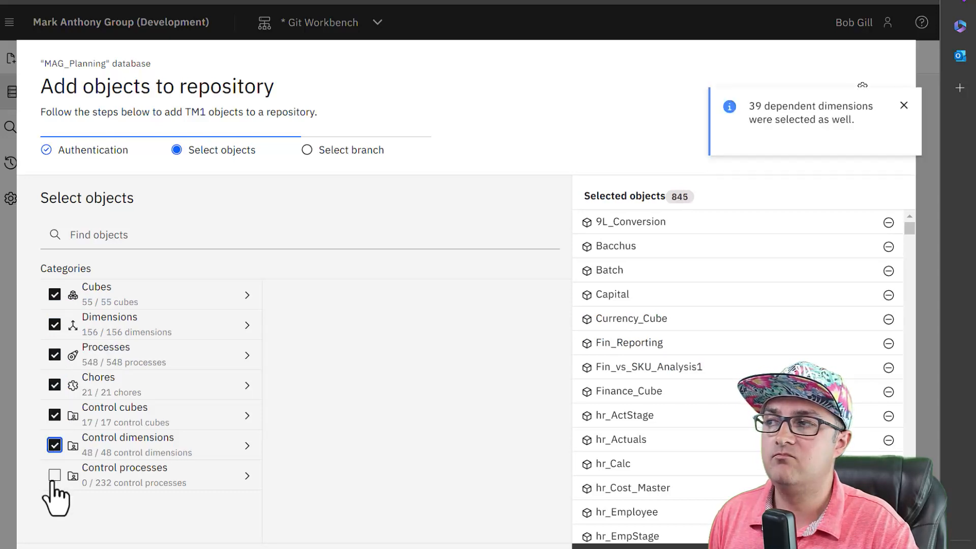
click(54, 475)
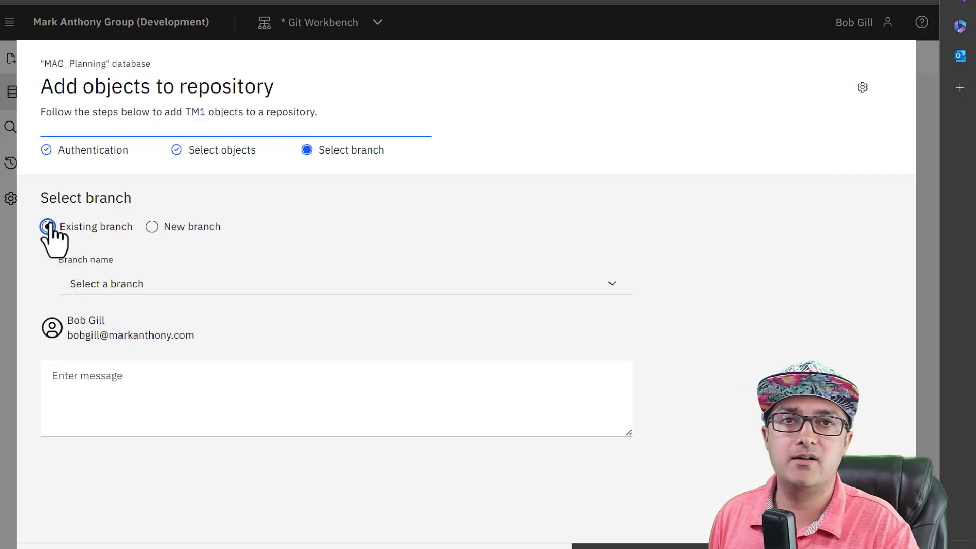
Target the existing dev branch and type the commit message 'PA-2828'
click(170, 290)
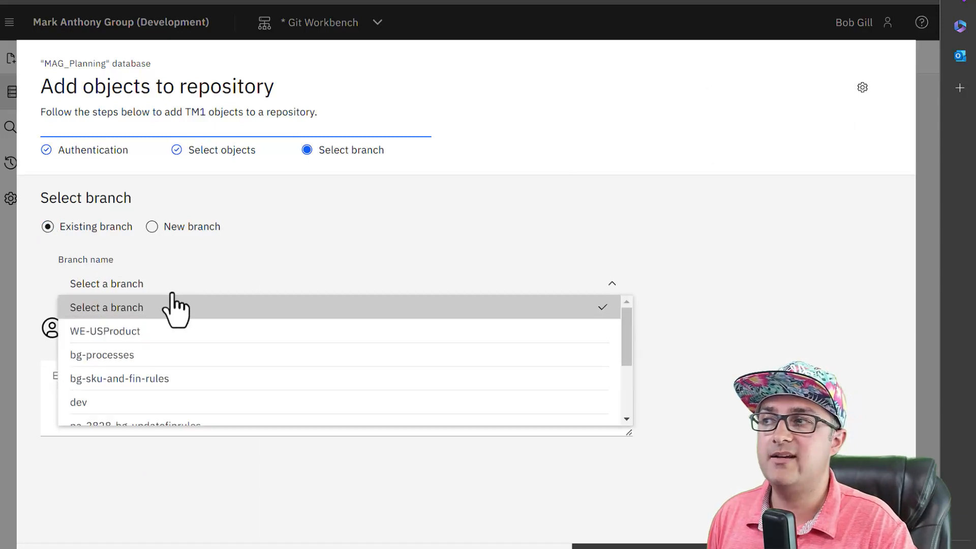
click(133, 402)
click(153, 399)
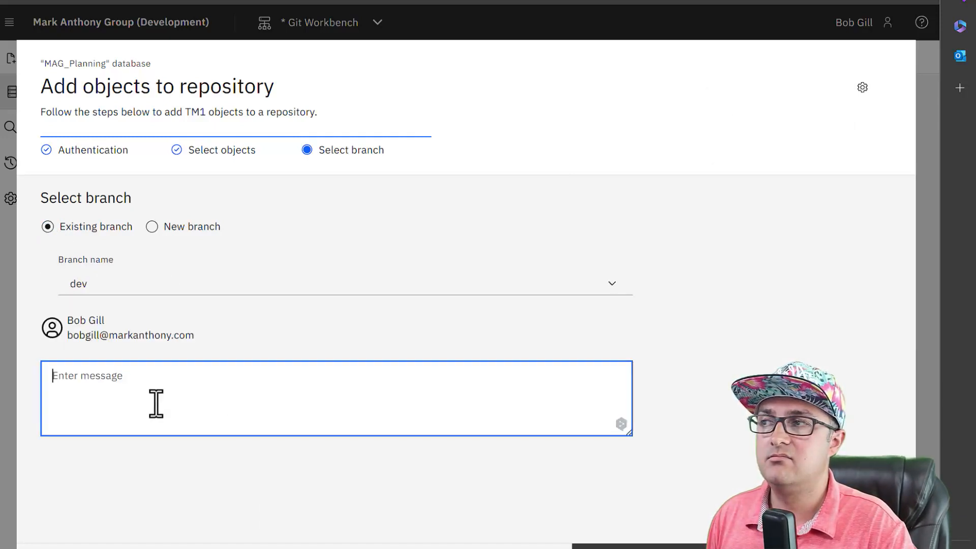
text(PA-)
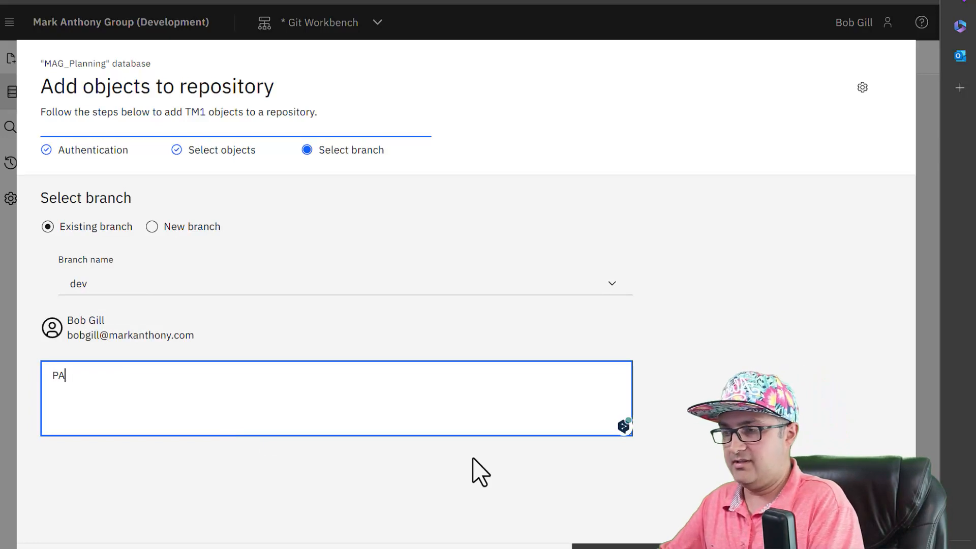
text(2828)
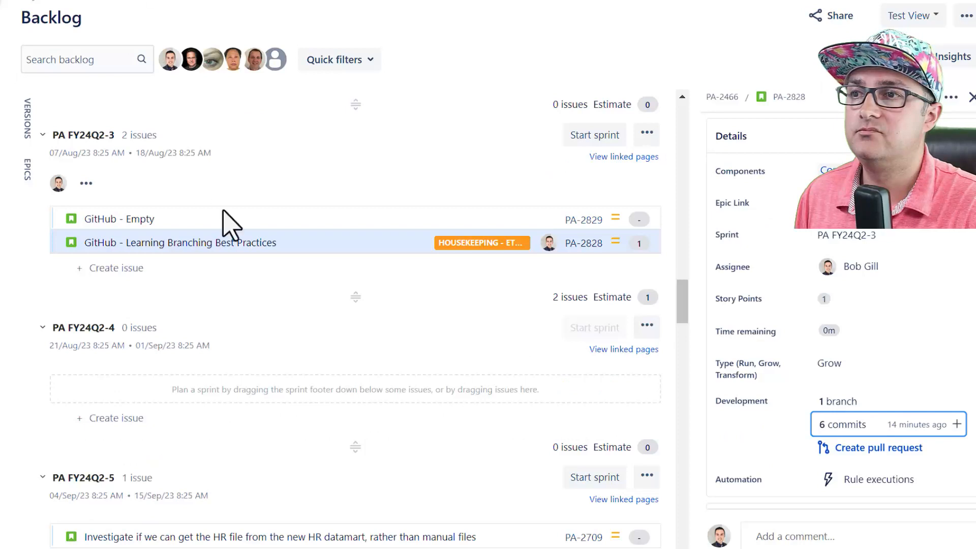
From PA-2828's commit list, open cubes/KPI.rules of commit 4e3c8c9 on GitHub
mouse_move(886, 432)
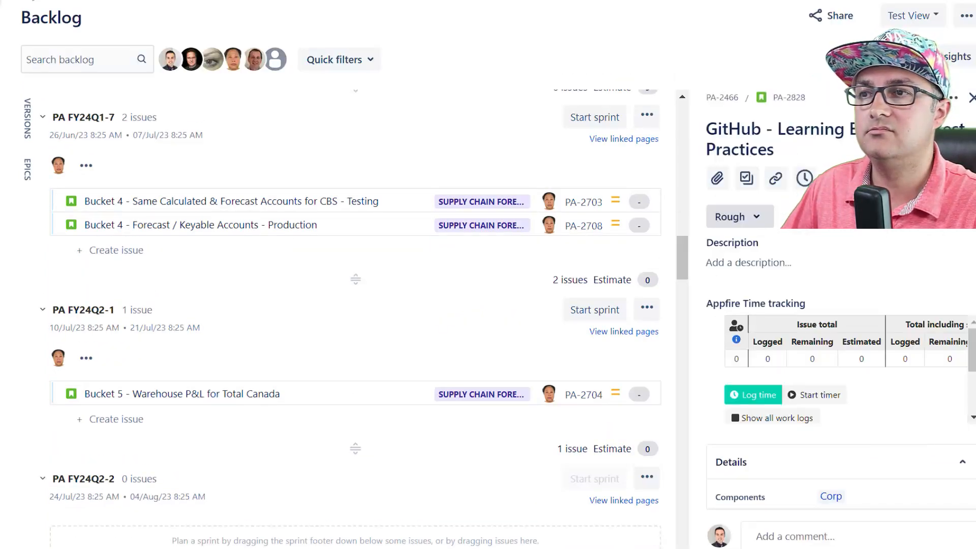
scroll(883, 386, down, 5)
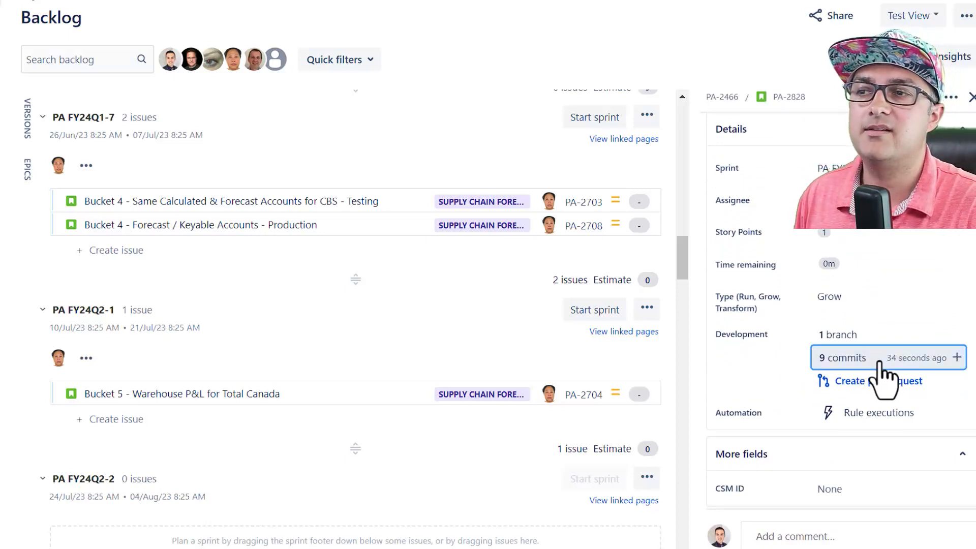
click(826, 360)
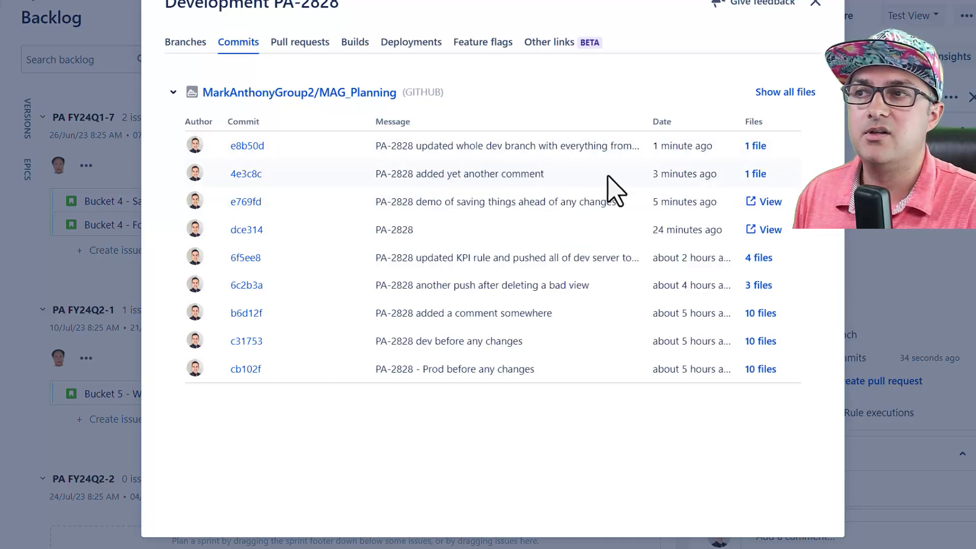
click(758, 174)
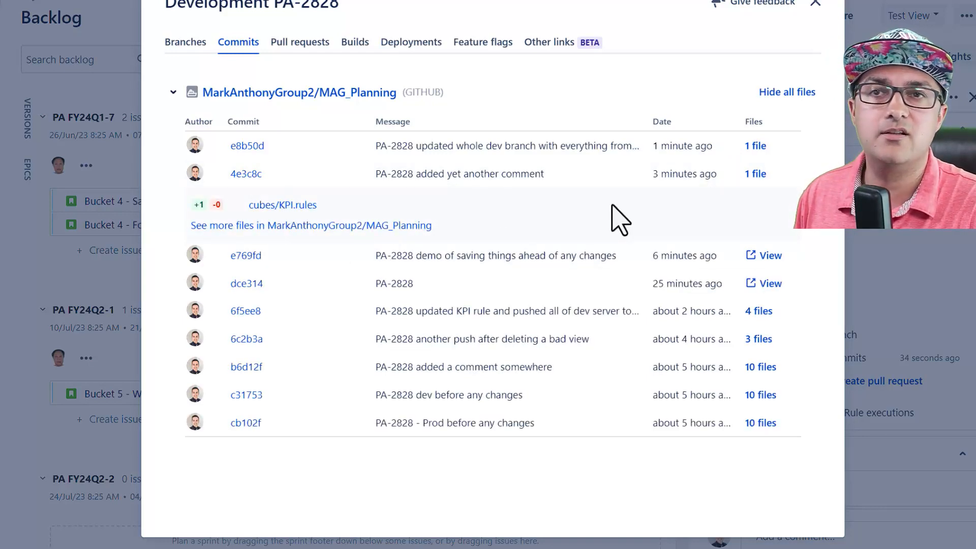
click(263, 205)
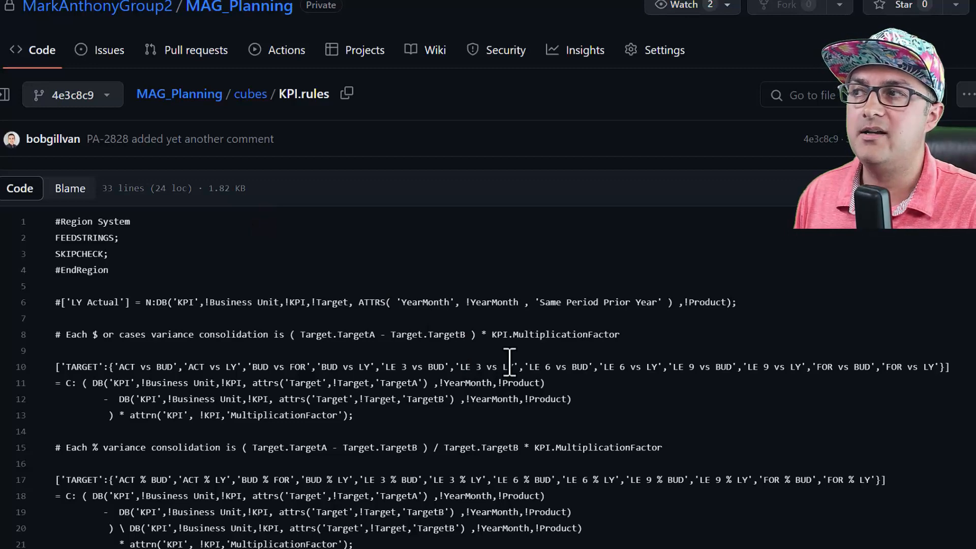
Scroll through the KPI.rules code in GitHub and select all of it
scroll(509, 355, down, 4)
scroll(509, 356, up, 4)
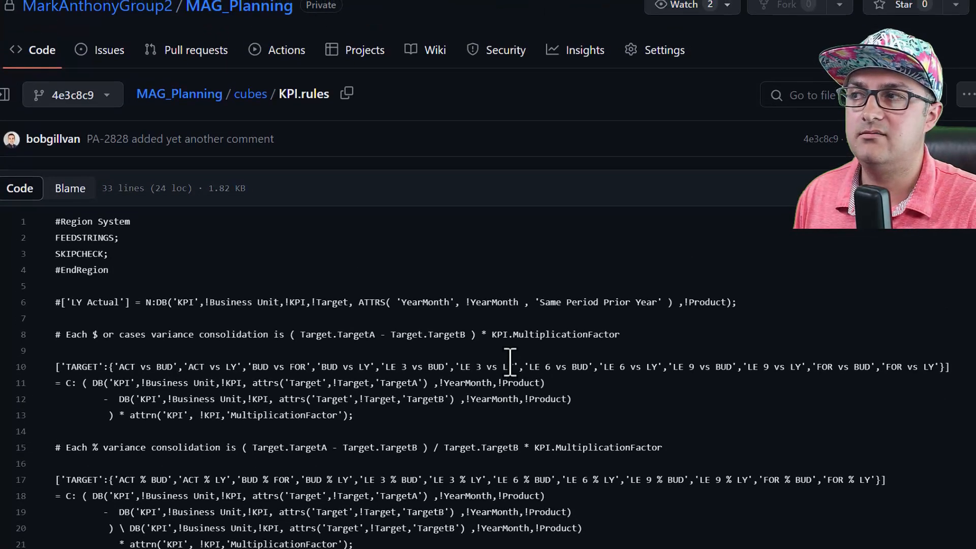
scroll(509, 356, down, 4)
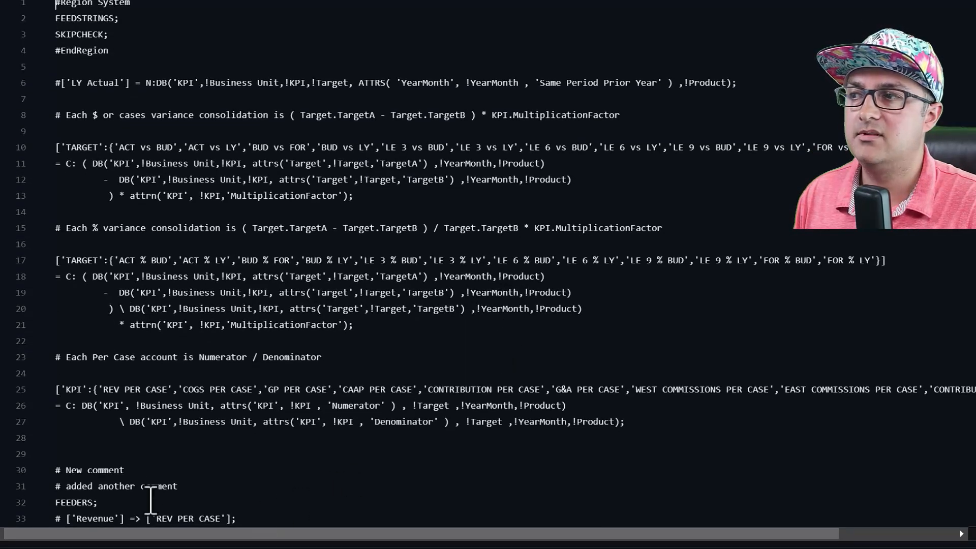
key(ctrl+a)
Highlight the newly added comment on line 31 of KPI.rules
click(206, 489)
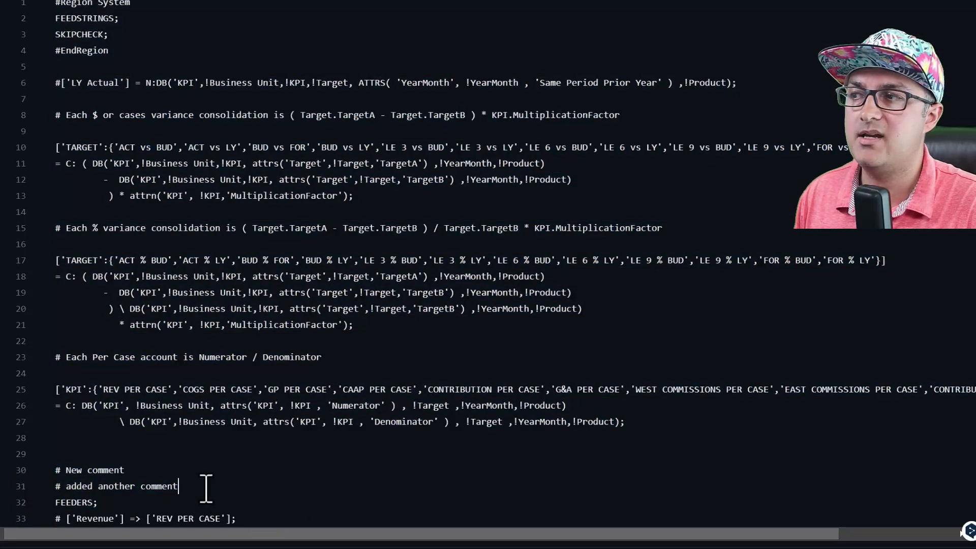
click(22, 486)
key(ctrl+shift+Home)
click(152, 487)
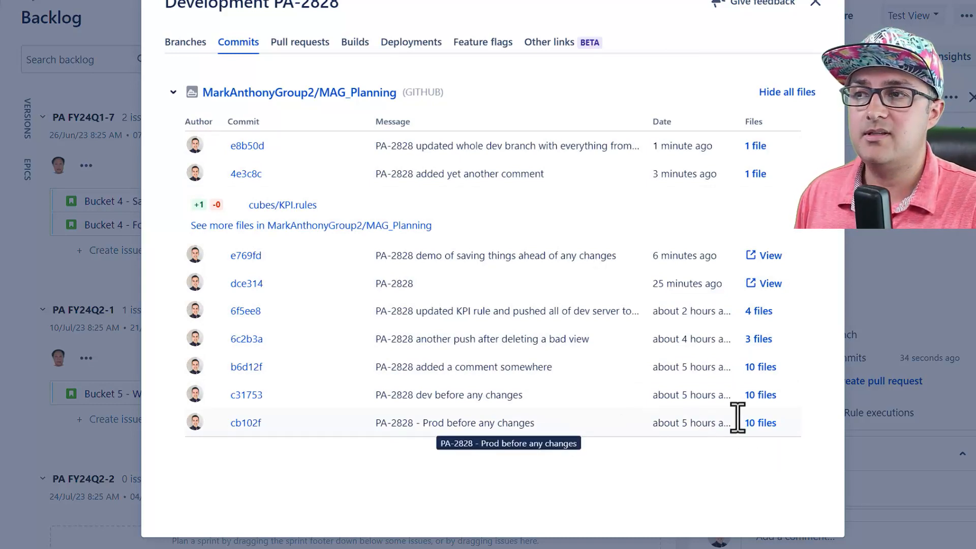
Review the 10 files in commit cb102f 'Prod before any changes', then collapse the list
click(766, 426)
scroll(682, 450, down, 3)
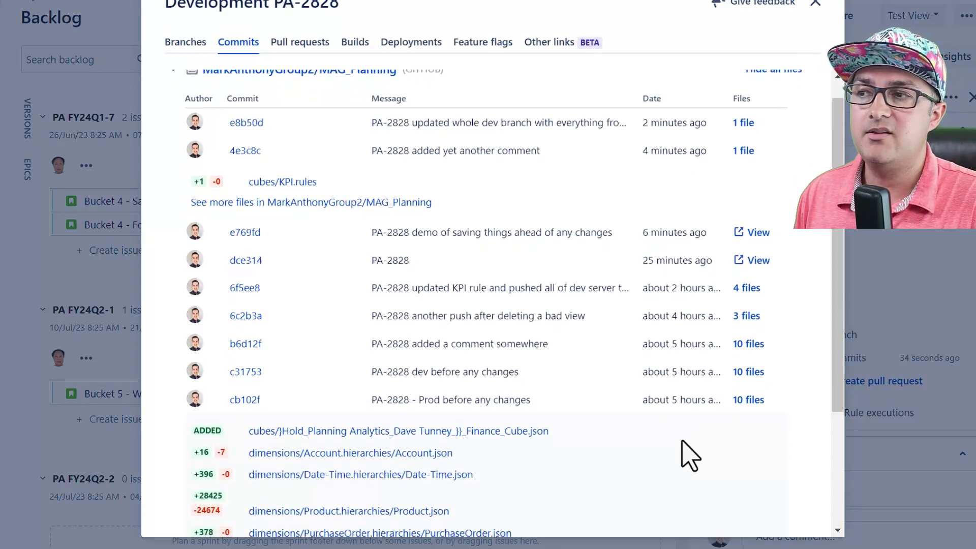
scroll(689, 455, up, 2)
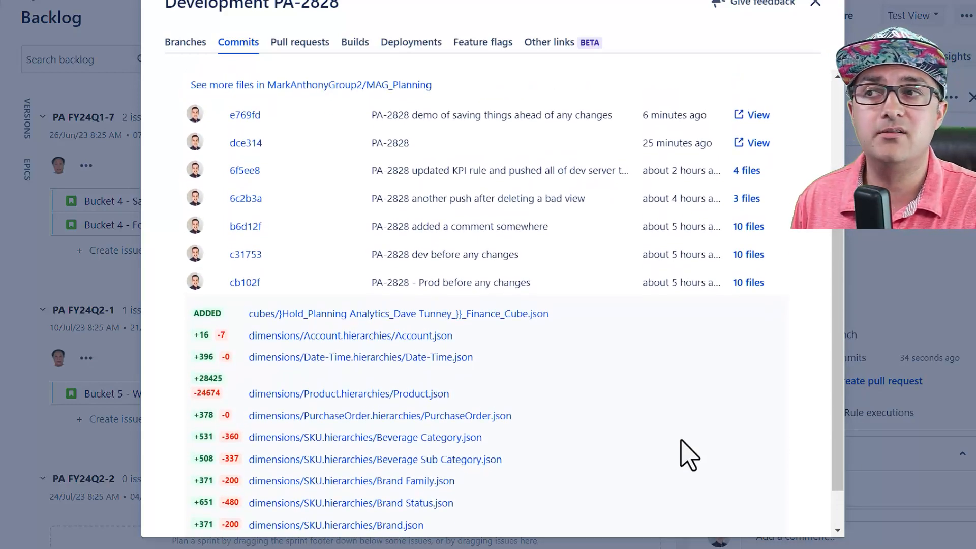
click(750, 283)
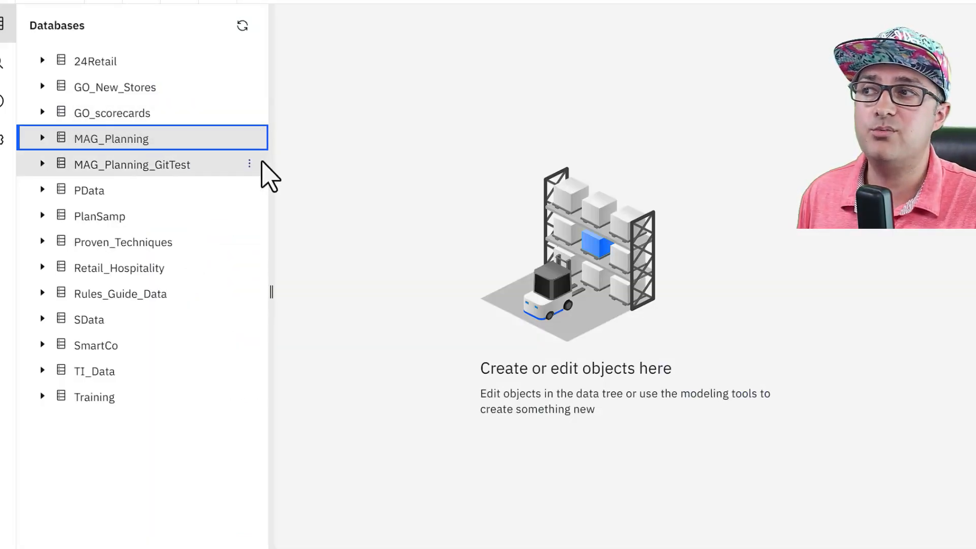
Authenticate and build an update plan for MAG_Planning_GitTest from branch pa-2828-bg-updatefinrules
click(249, 163)
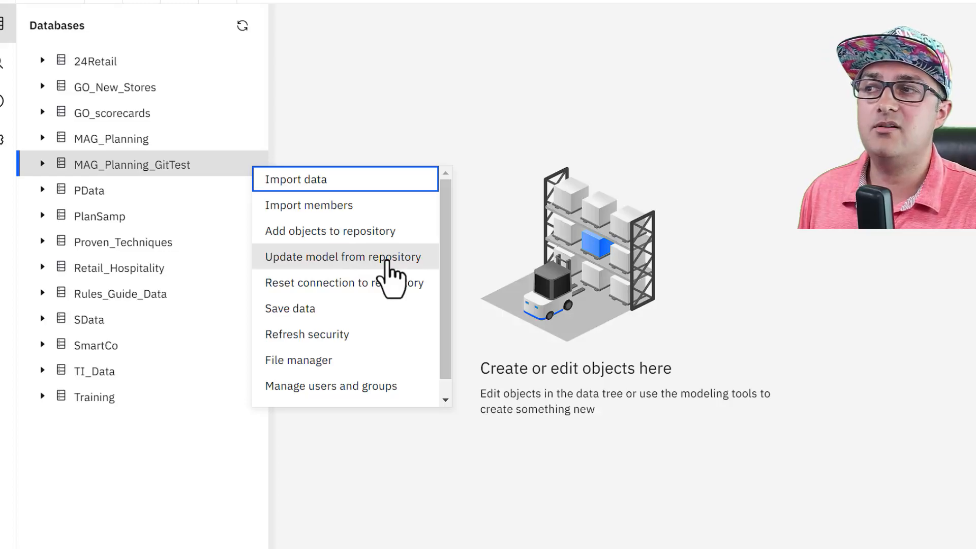
click(387, 261)
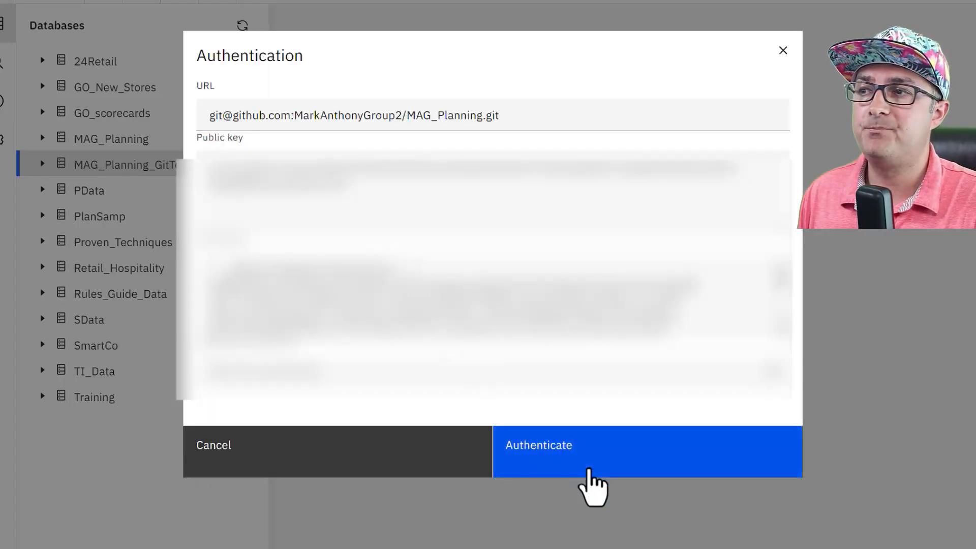
click(592, 460)
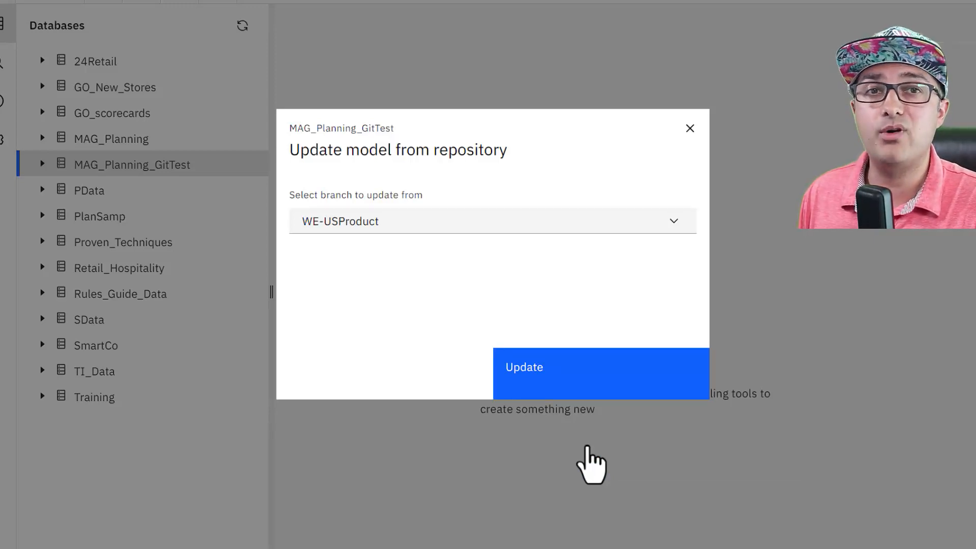
click(429, 233)
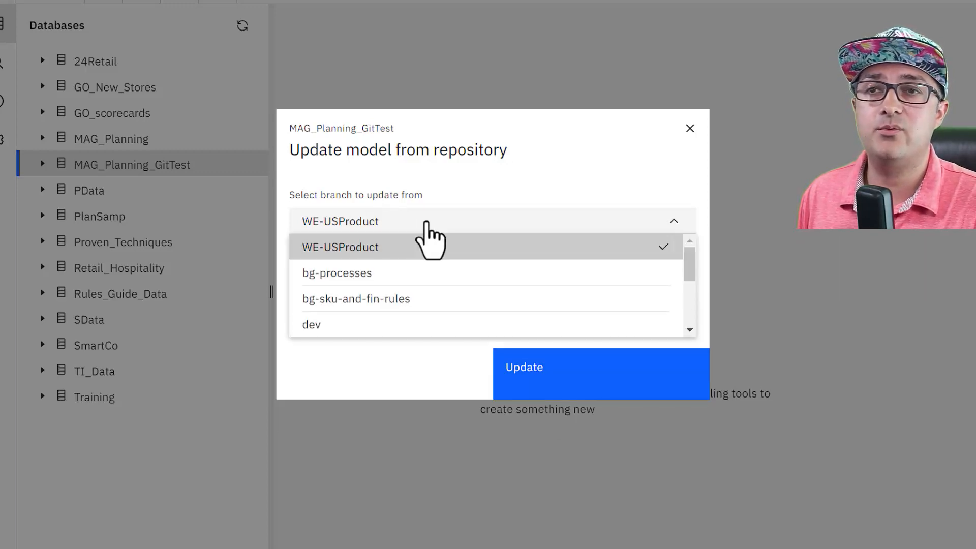
scroll(422, 277, down, 2)
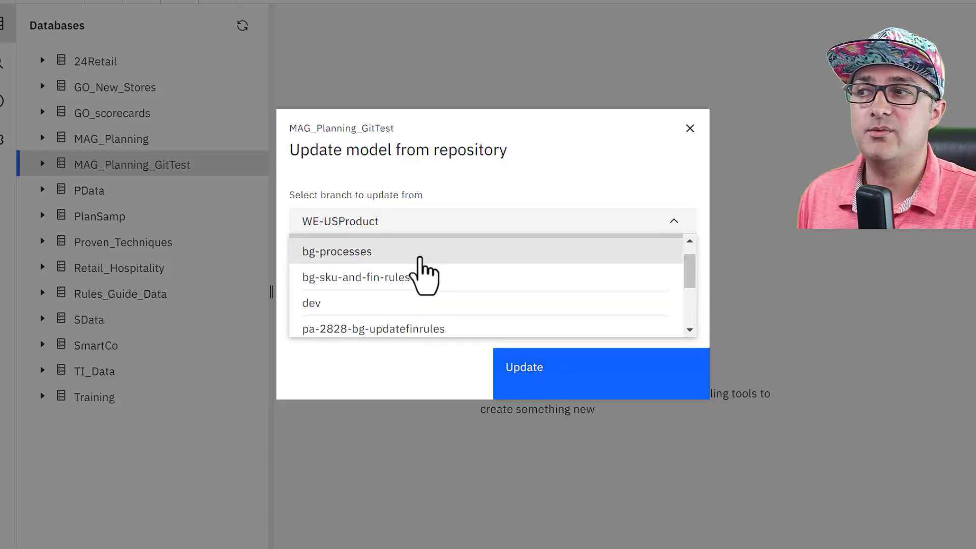
click(401, 304)
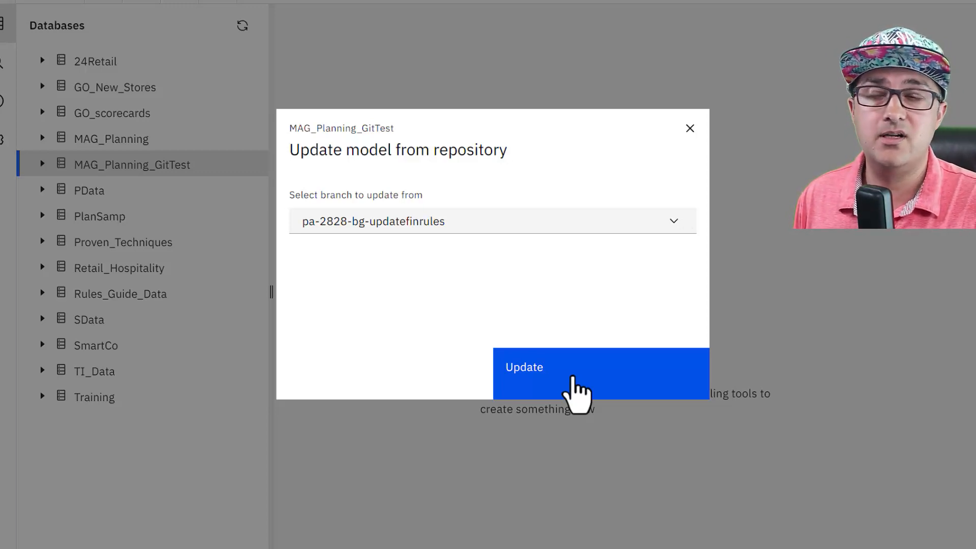
click(577, 389)
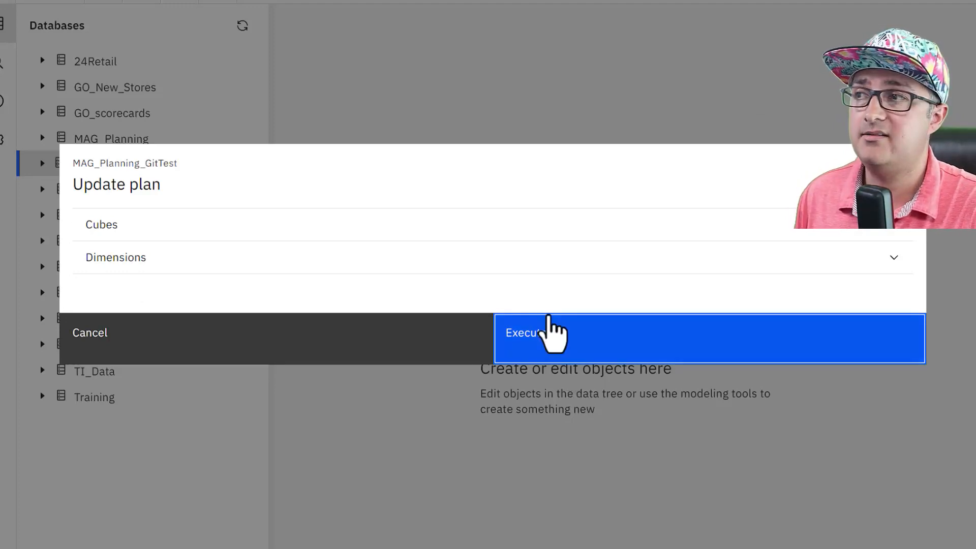
Check the plan's KPI cube update and five skipped dimensions, then execute it on MAG_Planning_GitTest
click(527, 227)
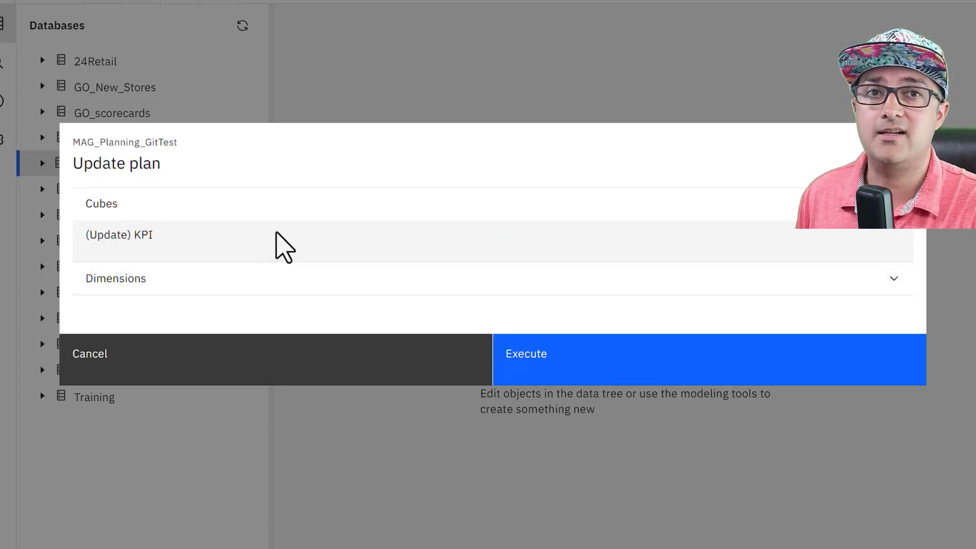
click(216, 277)
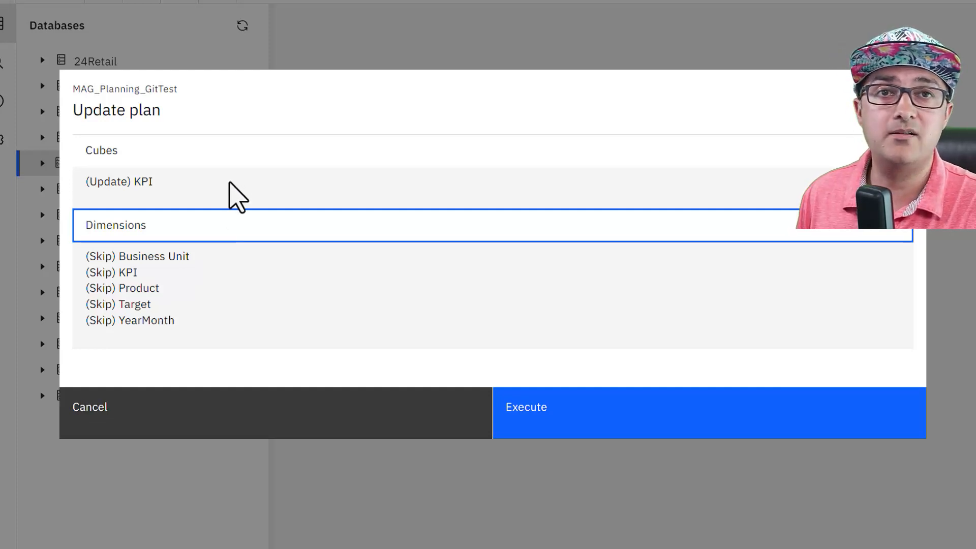
click(577, 422)
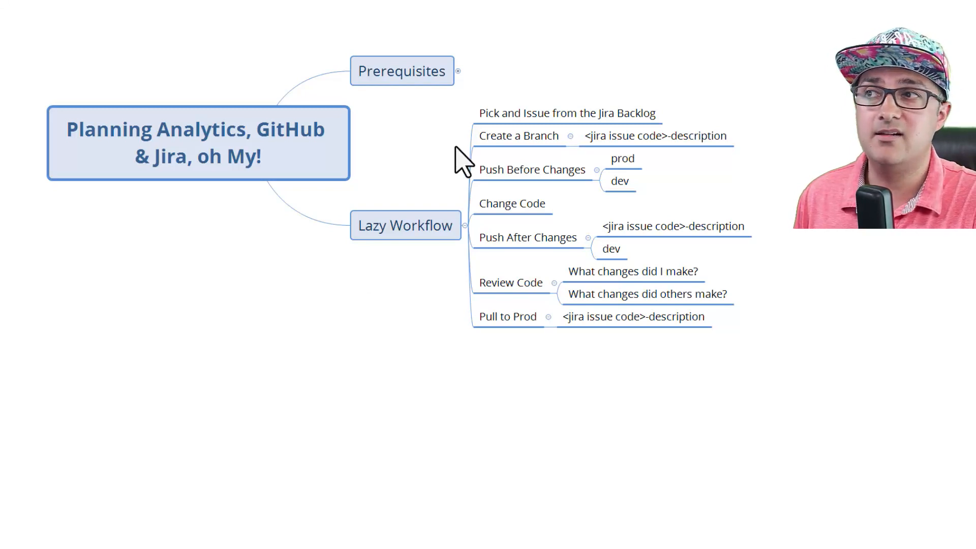
click(393, 218)
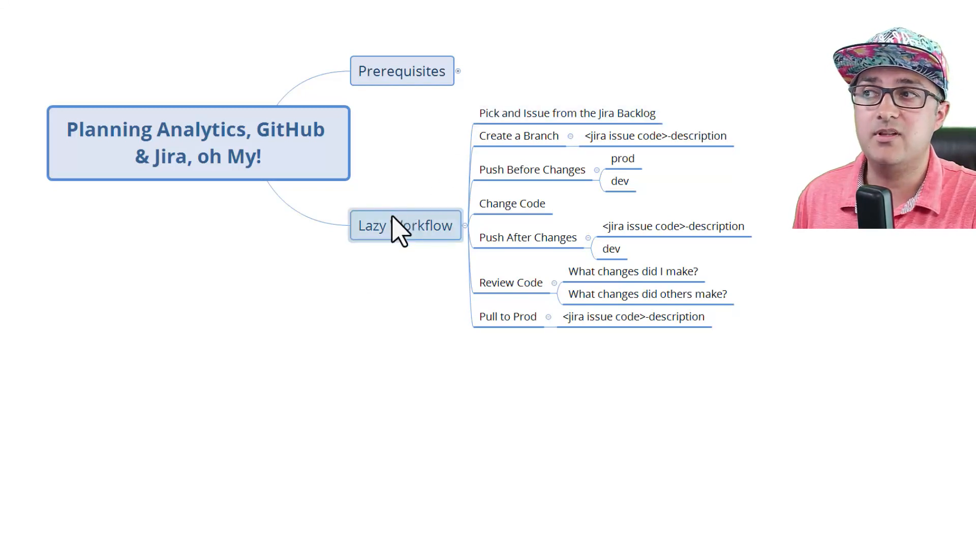
click(501, 118)
click(519, 136)
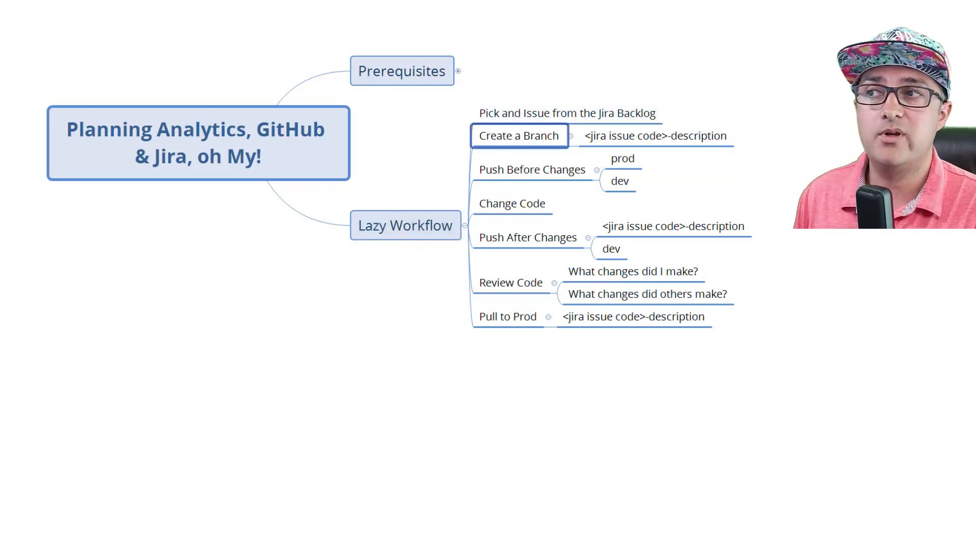
key(Down)
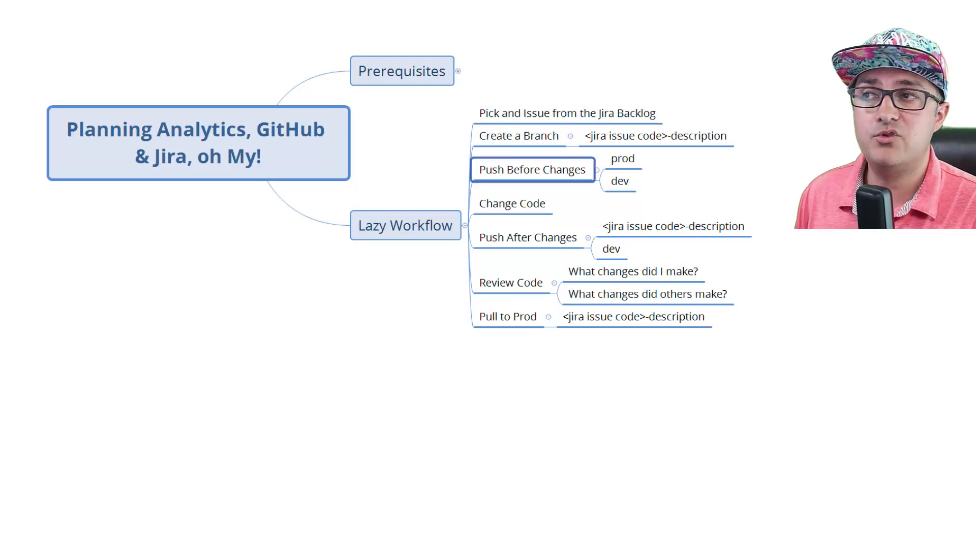
key(Right)
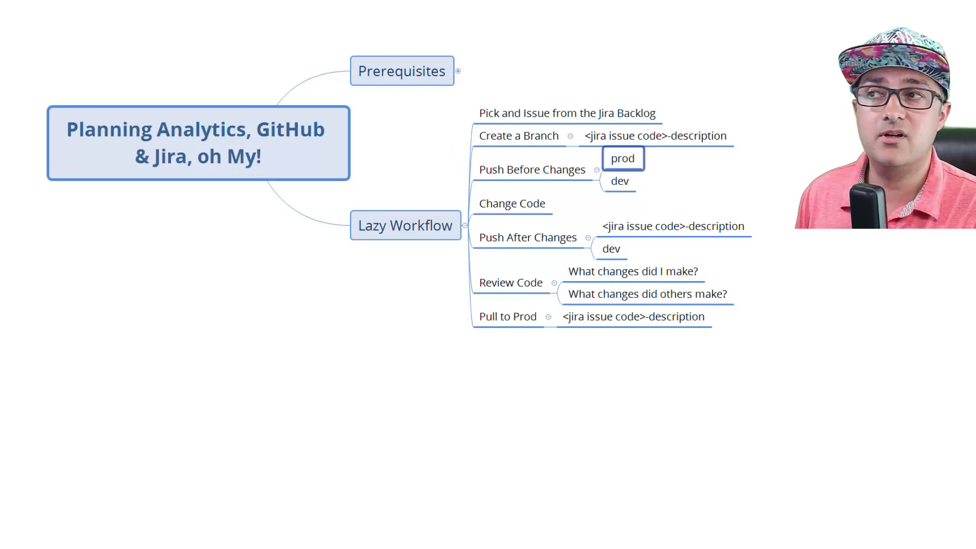
key(Down)
key(Left)
key(Down)
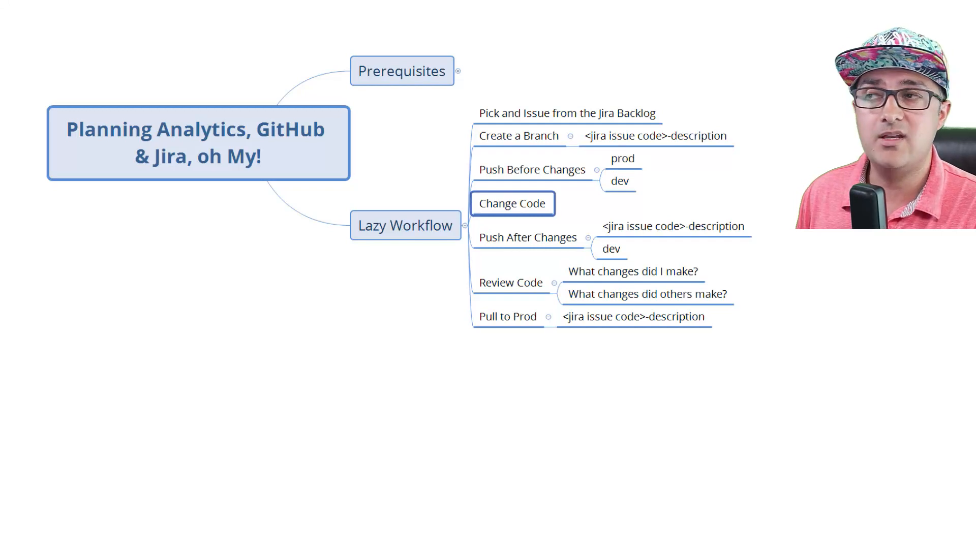
key(Down)
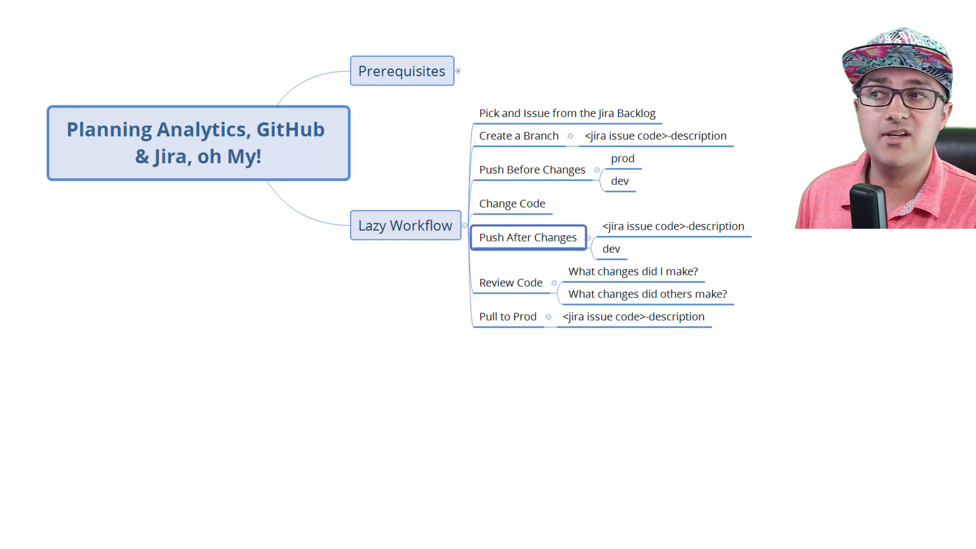
key(Right)
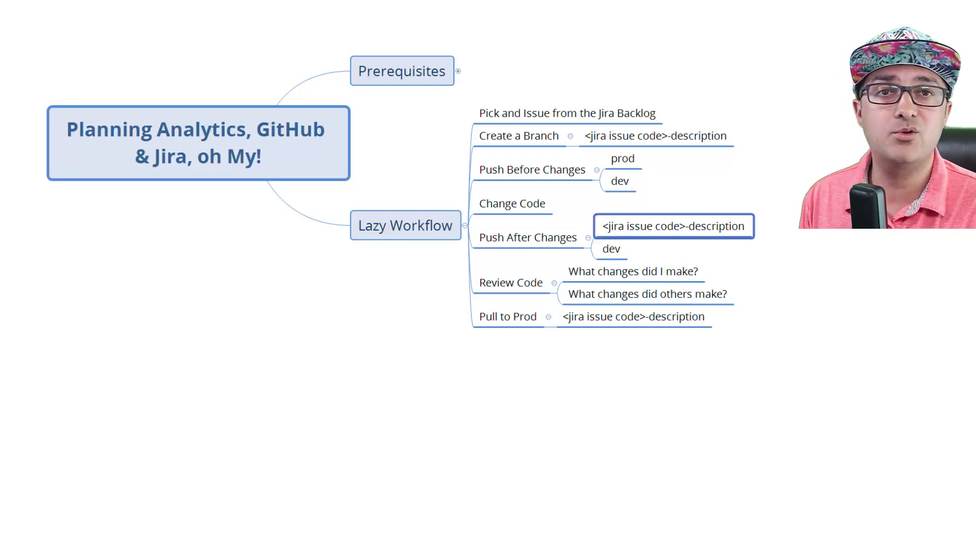
key(Down)
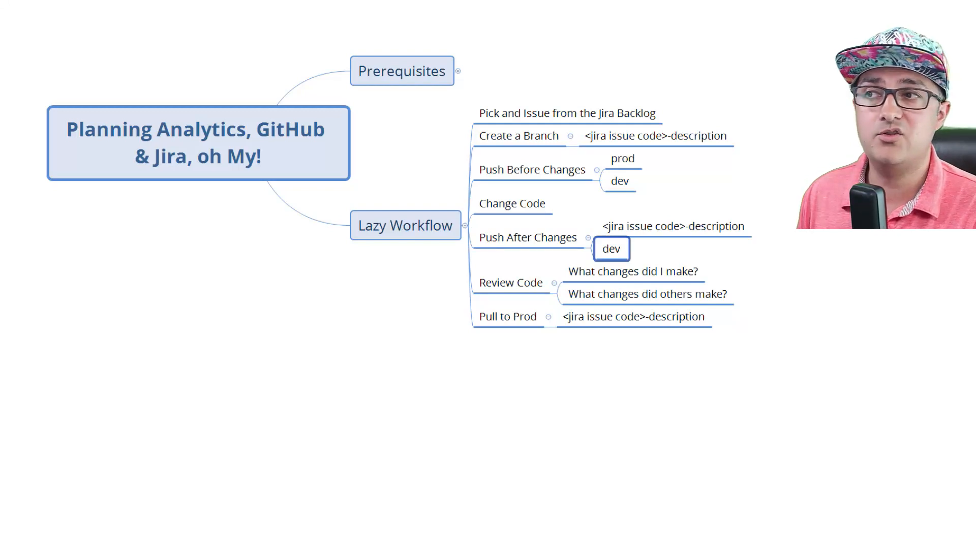